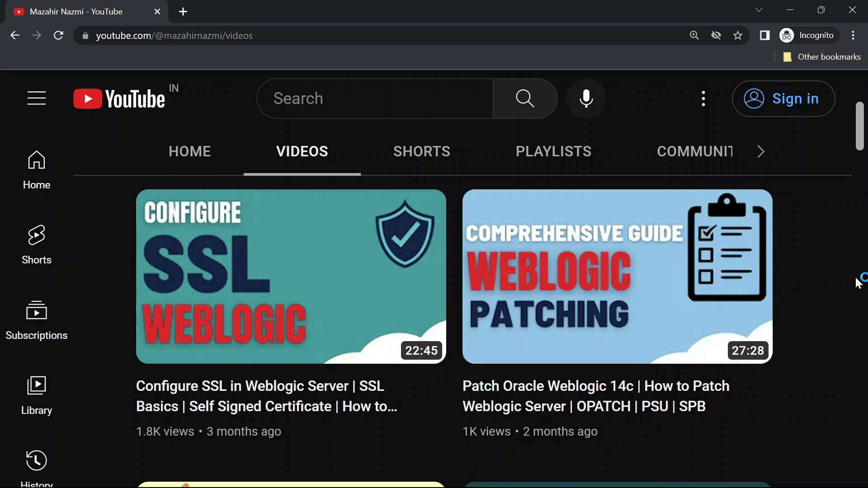
Scroll down through the page before setting up the new Java project in Eclipse
scroll(857, 282, "down", 6)
scroll(858, 284, "down", 5)
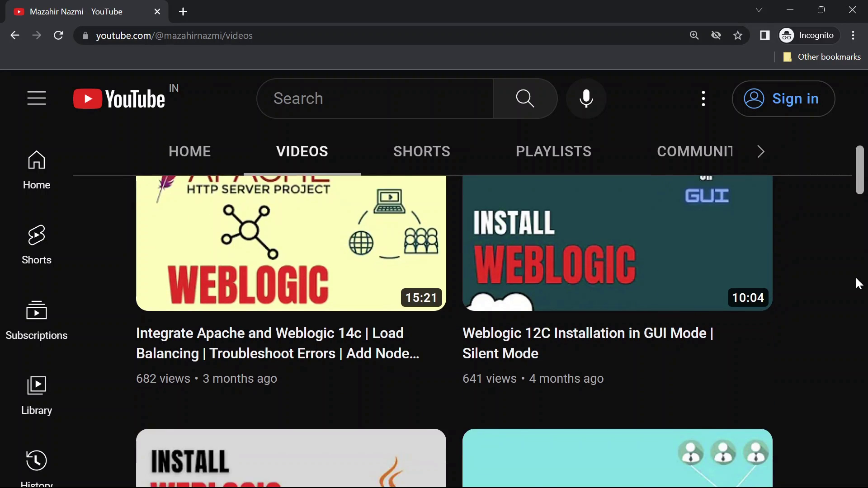
scroll(859, 284, "down", 9)
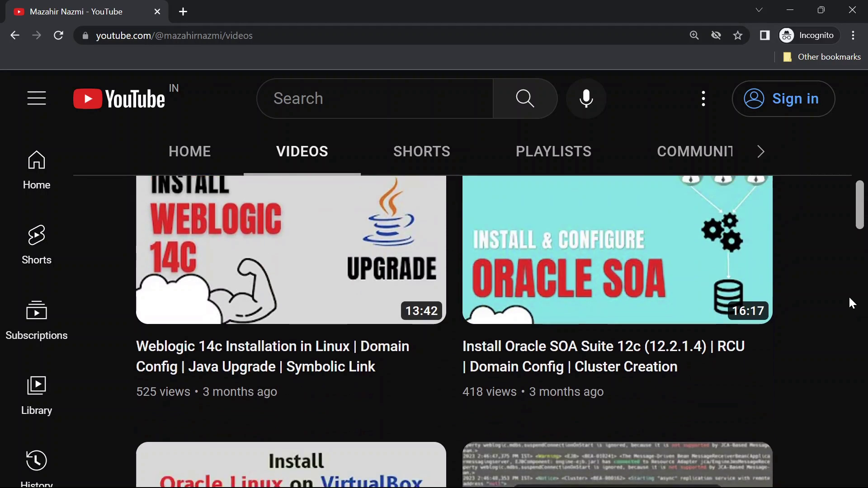
scroll(850, 302, "down", 12)
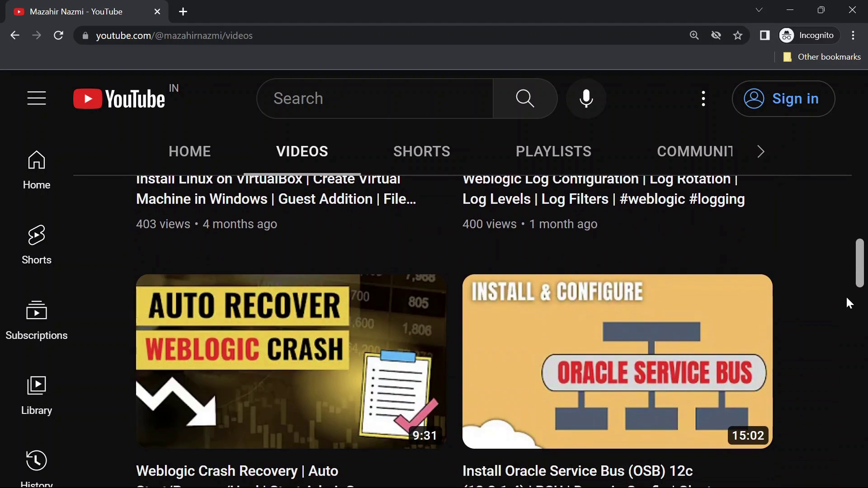
scroll(821, 384, "down", 11)
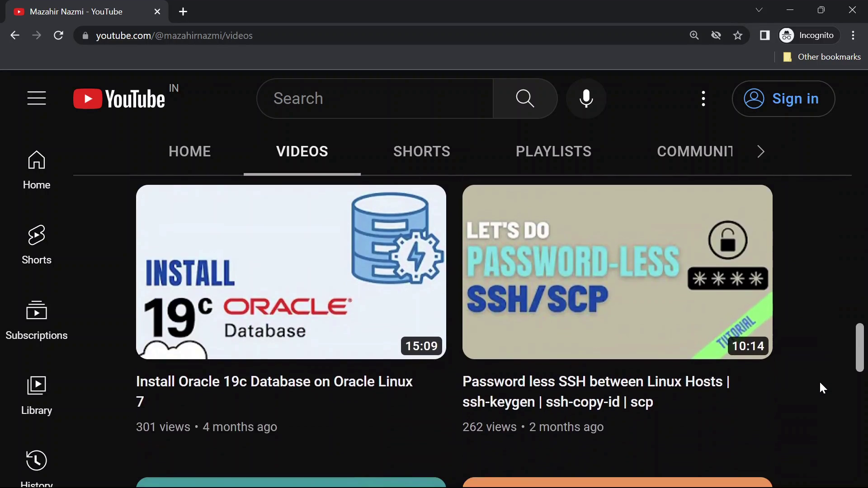
scroll(817, 384, "down", 1)
scroll(817, 383, "down", 4)
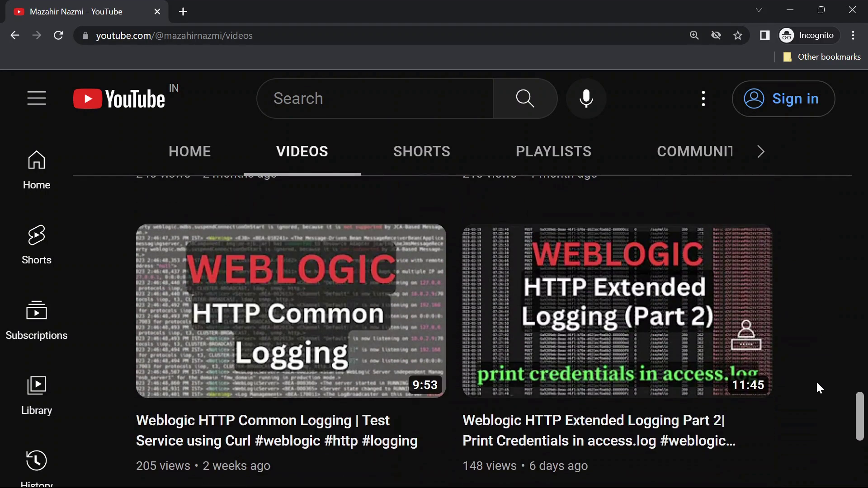
scroll(820, 387, "down", 1)
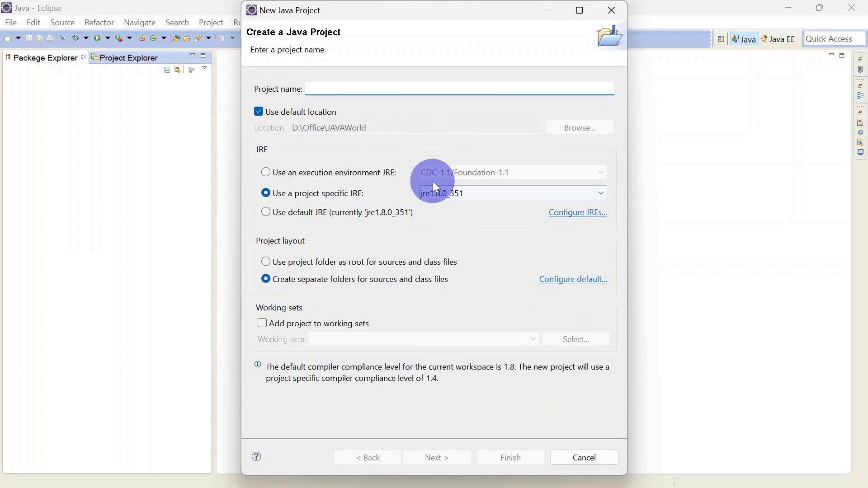
Create a Java project named ThreadSleep
type("T")
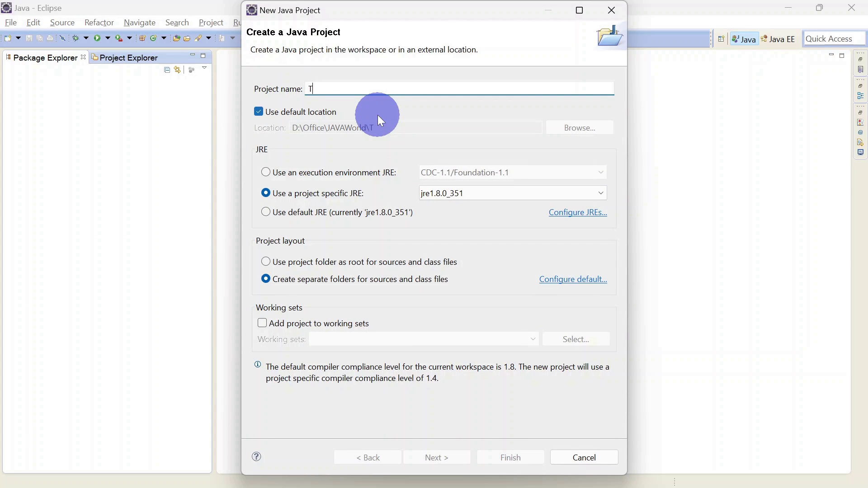
type("hreadSleep")
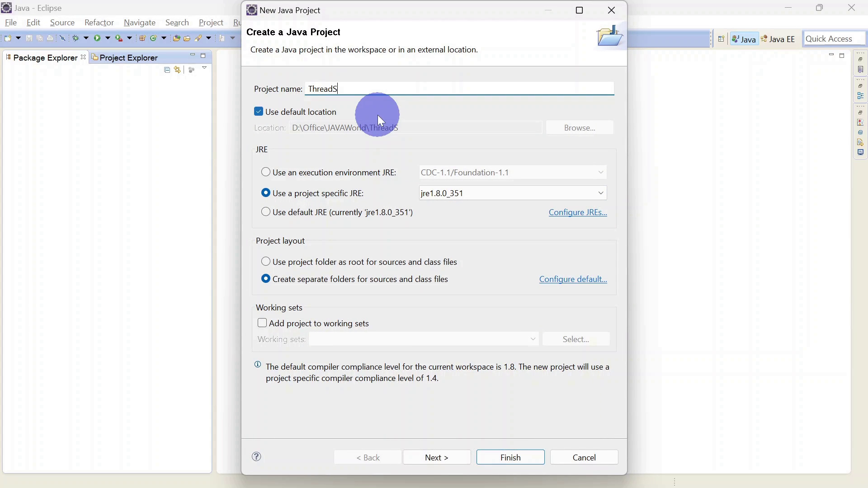
left_click(436, 457)
left_click(502, 458)
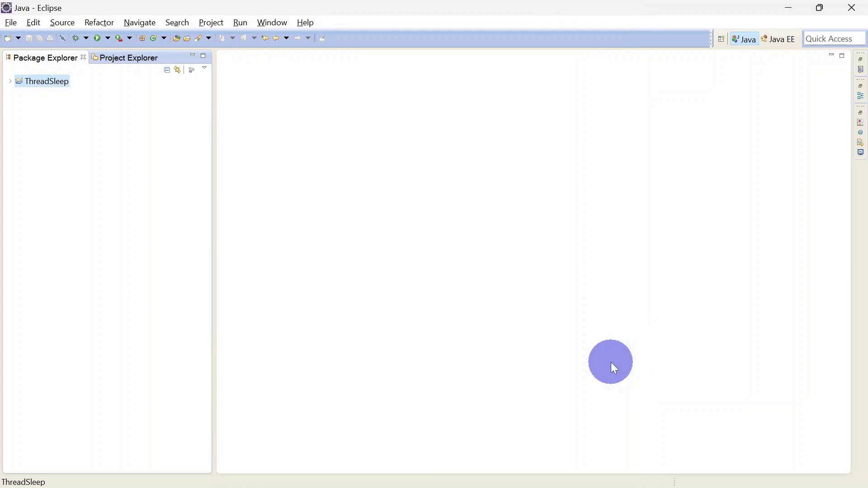
Add a new class named ThreadSleep to the project's src folder
right_click(28, 96)
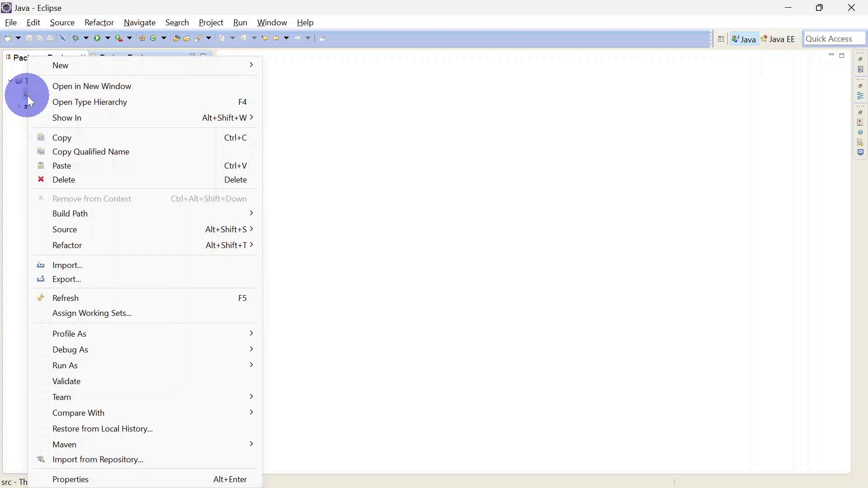
mouse_move(129, 69)
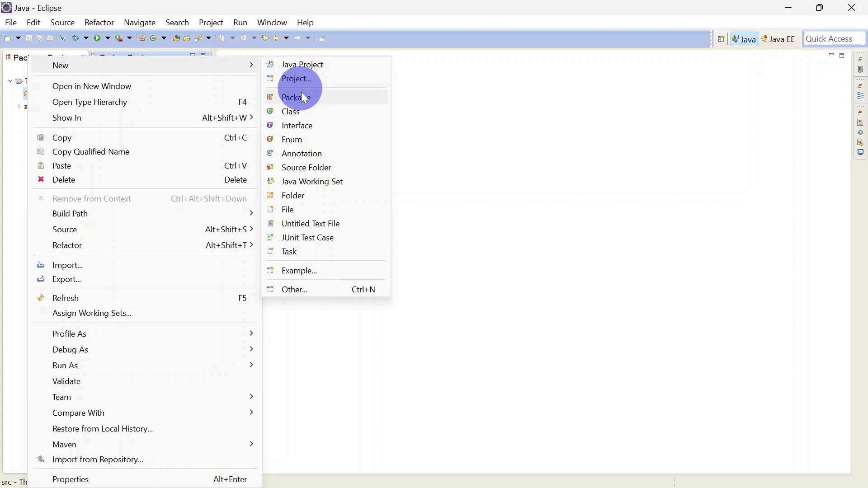
left_click(302, 111)
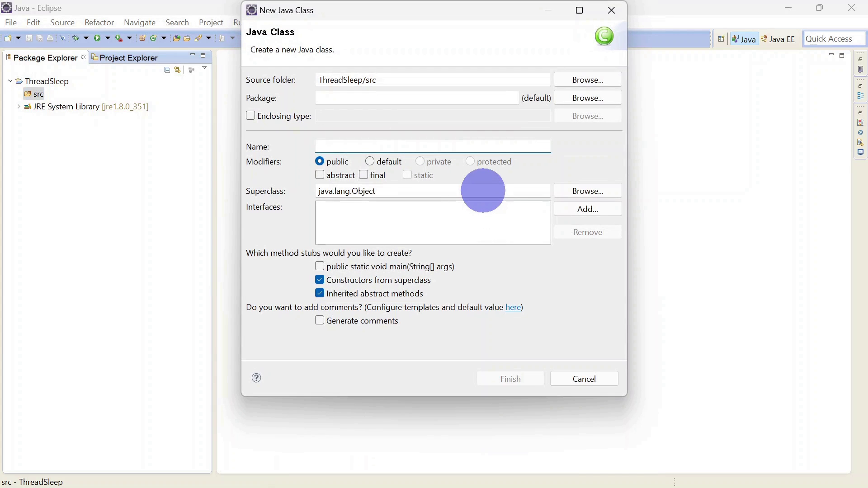
type("Thre")
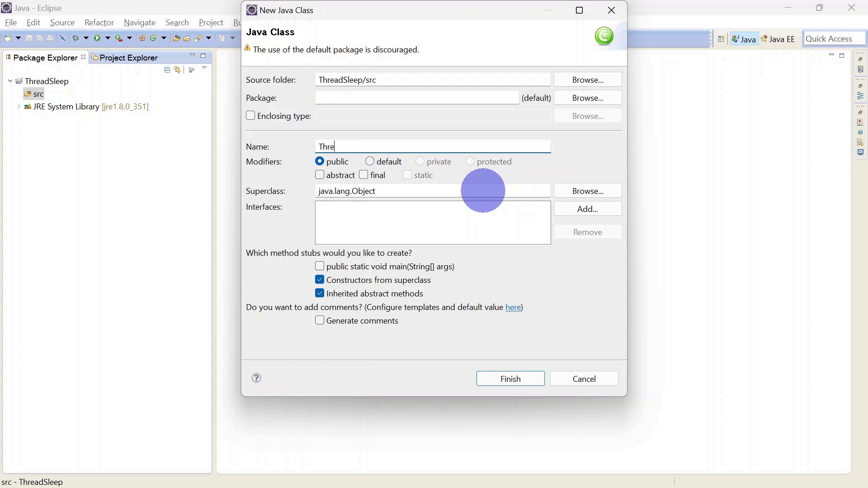
type("adSleep")
left_click(527, 383)
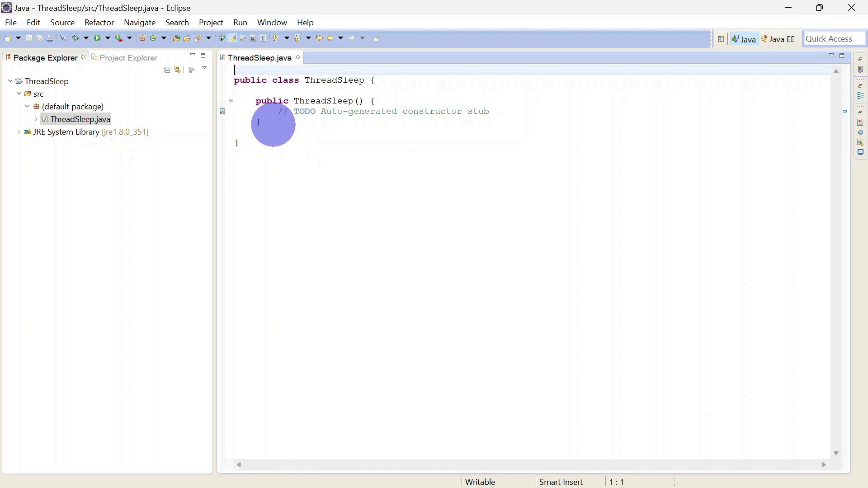
Write a method below the constructor whose body calls Thread.sleep(seconds)
left_click(277, 122)
key("Return")
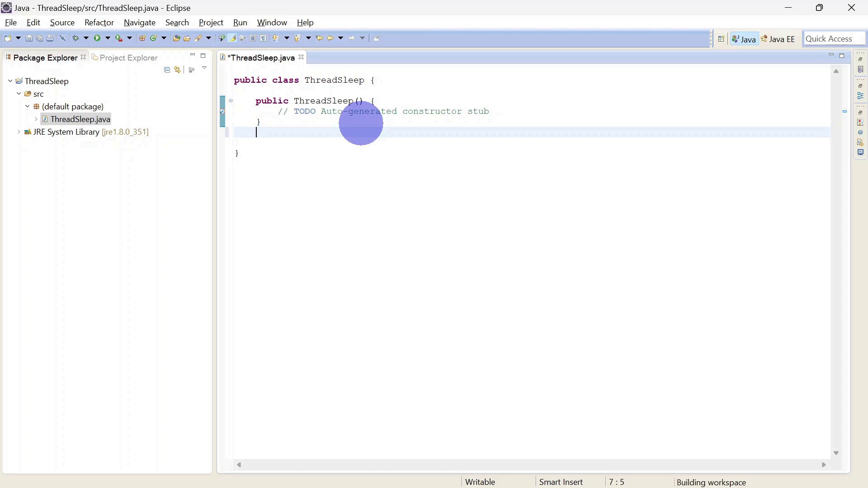
type("publi")
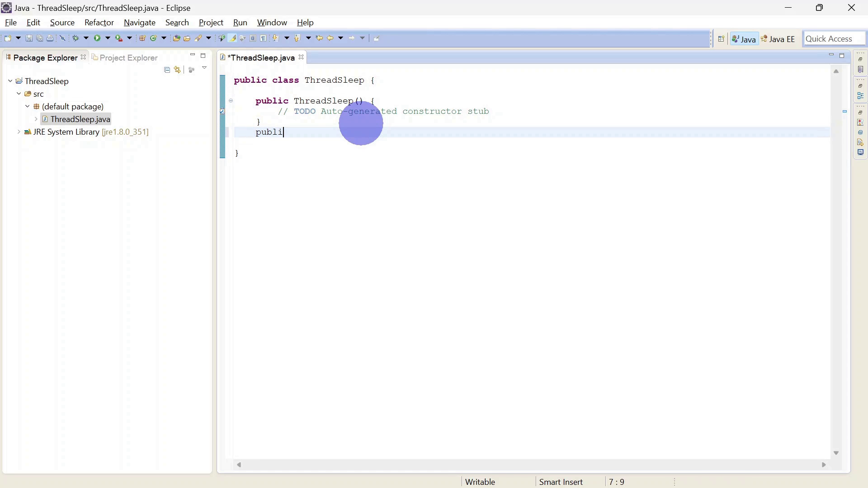
type("c")
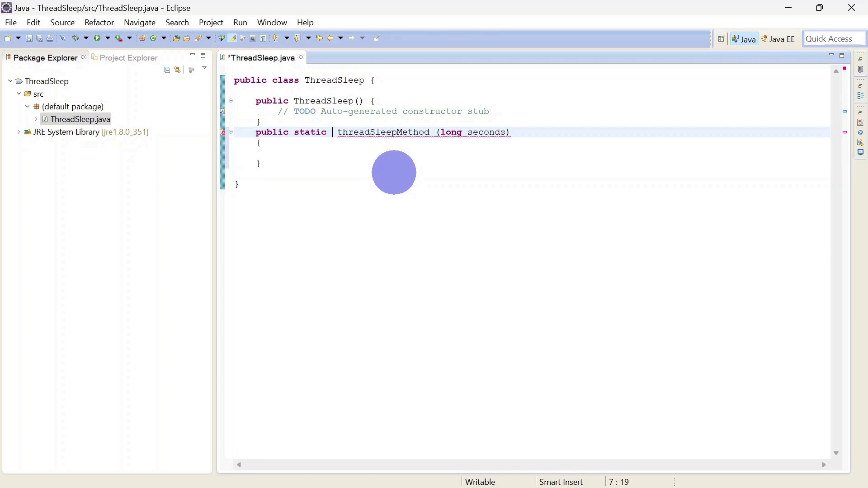
type("void threadSleepMethod (long seconds")
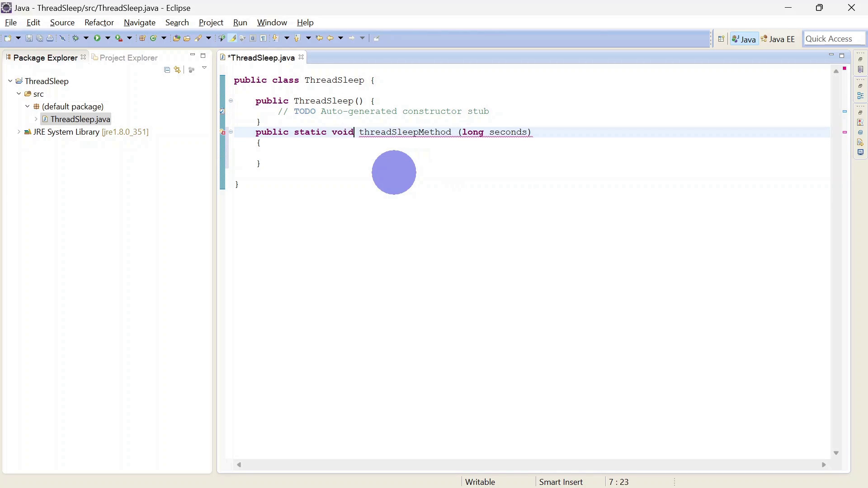
key("Down")
key("Down")
type("T")
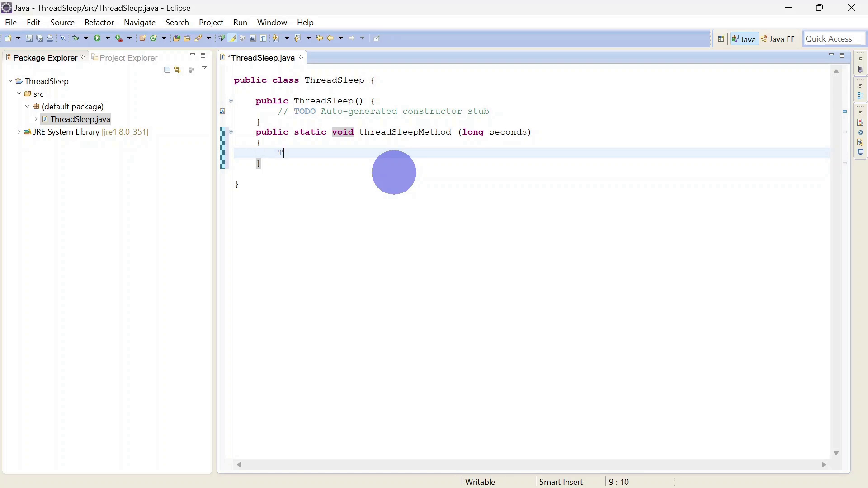
type("hread.sle")
key("Return")
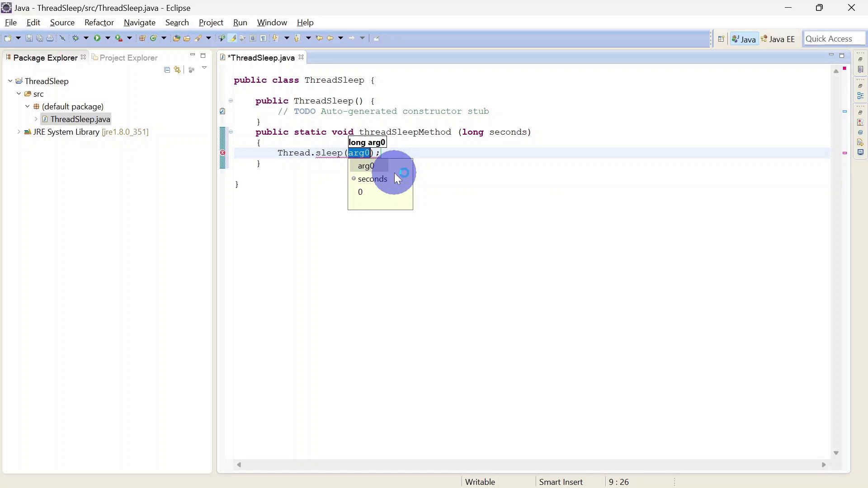
type("seconds")
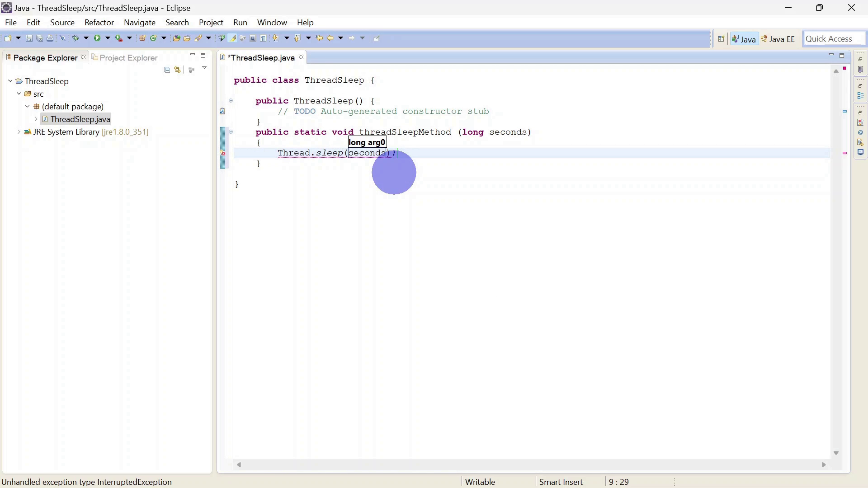
Apply the quick fix that adds throws InterruptedException to threadSleepMethod
left_click(224, 161)
left_click(333, 173)
left_click(354, 227)
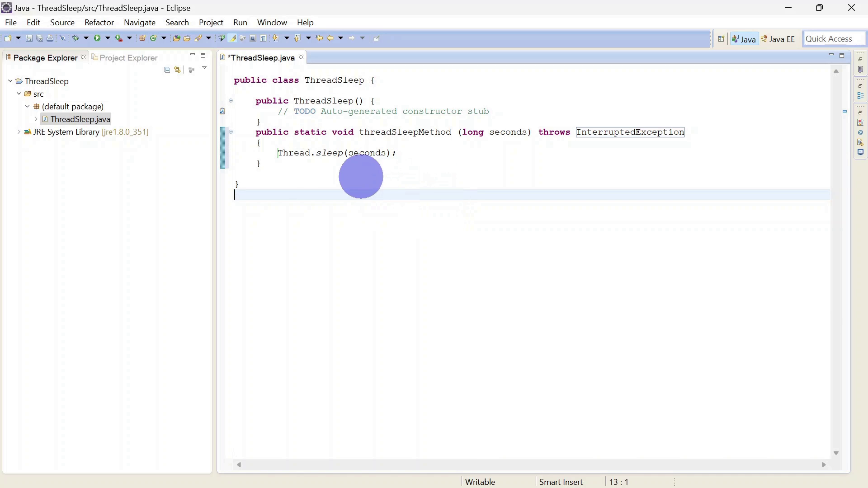
left_click_drag(365, 132, 446, 132)
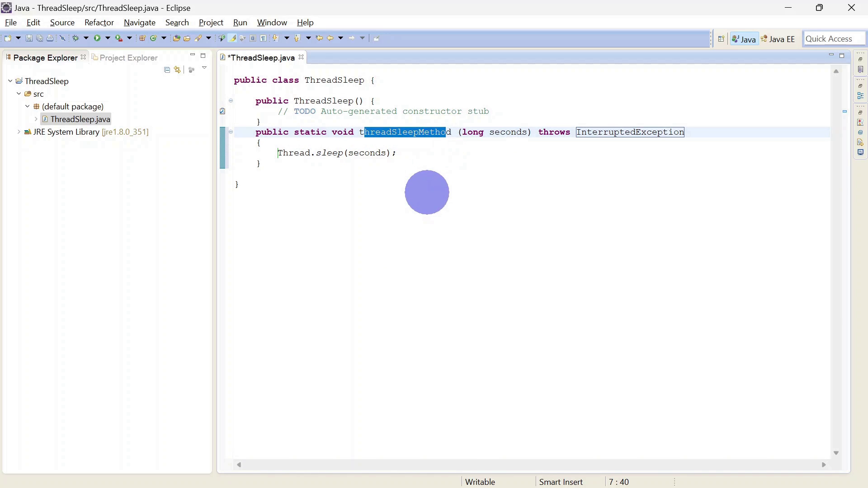
left_click_drag(278, 153, 310, 153)
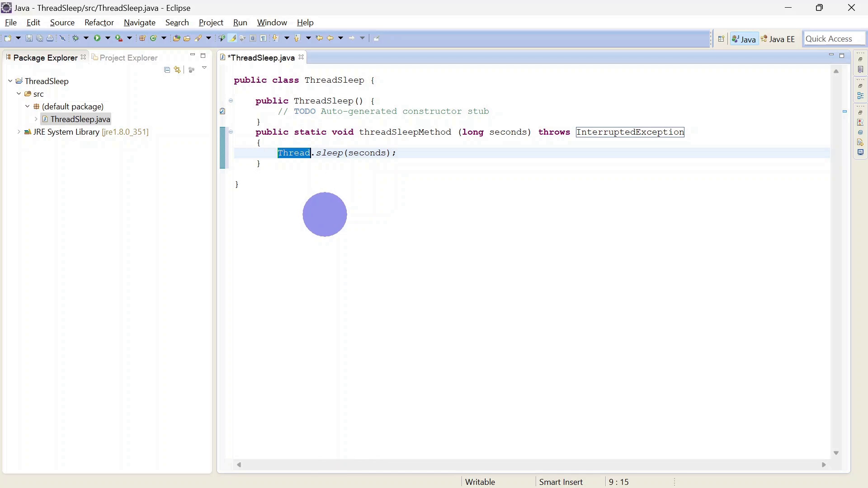
Save the ThreadSleep class and export the project as the JAR D:\Jar\ThreadSleep.jar
left_click(331, 217)
key("ctrl+s")
right_click(53, 79)
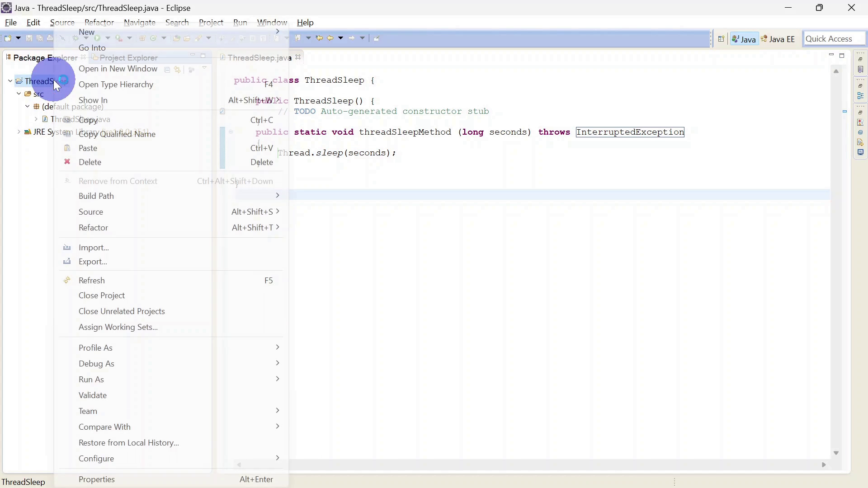
left_click(112, 260)
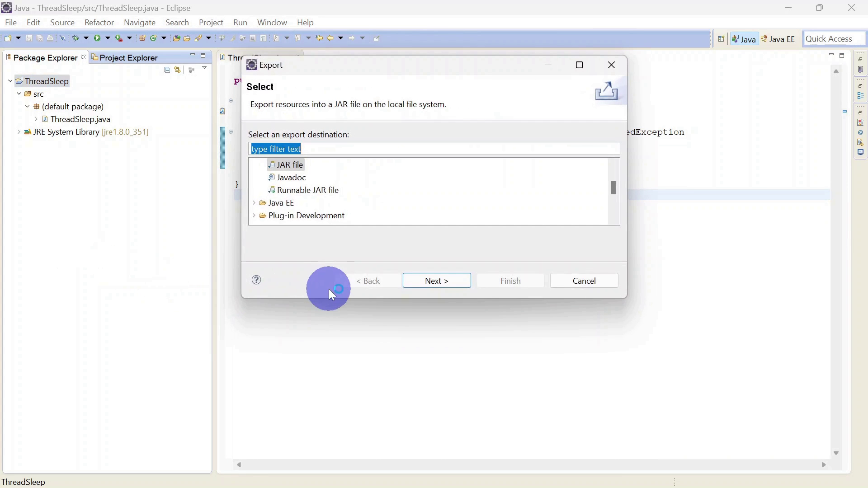
left_click(449, 280)
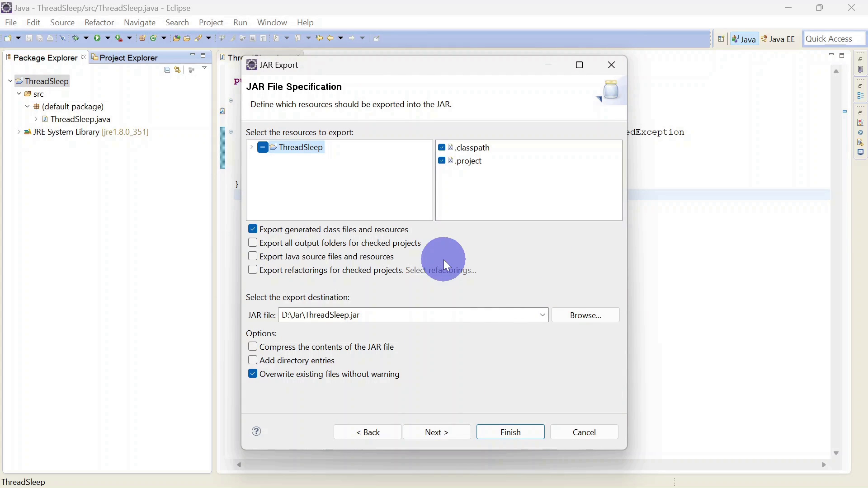
left_click(455, 436)
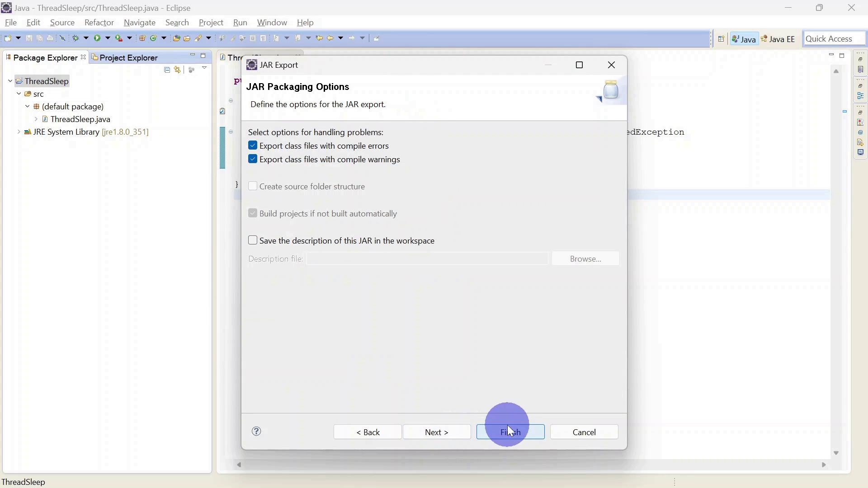
left_click(511, 432)
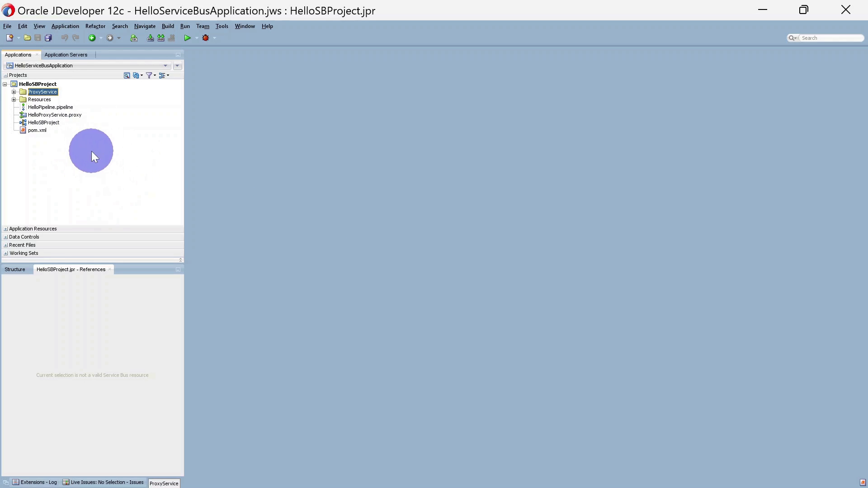
Open HelloPipeline, search components for 'java', and drop a Java Callout into request Stage1
double_click(51, 106)
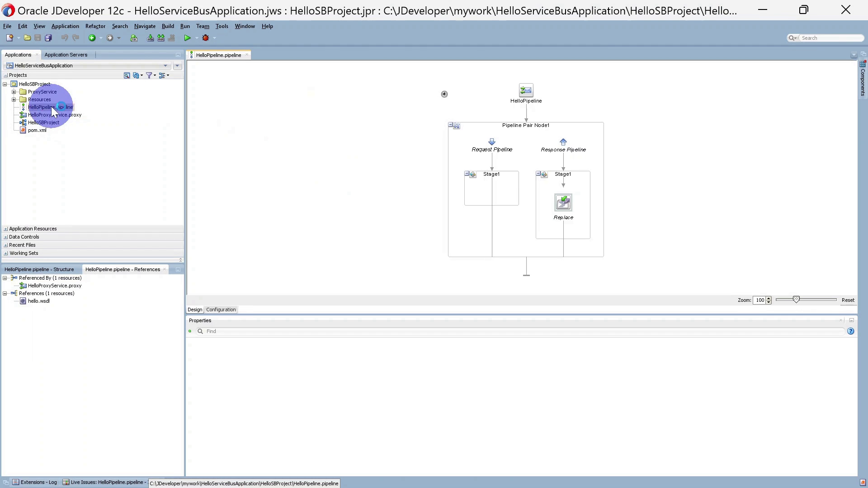
left_click(490, 230)
left_click(863, 77)
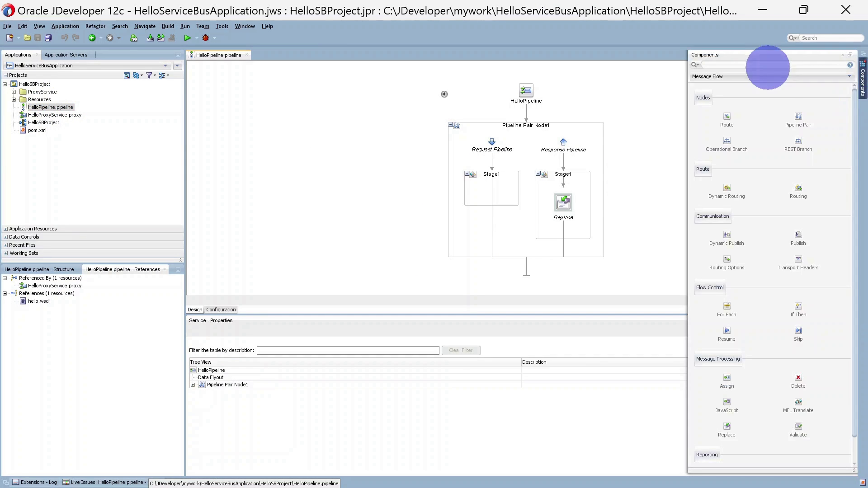
left_click(711, 64)
type("java")
key("Return")
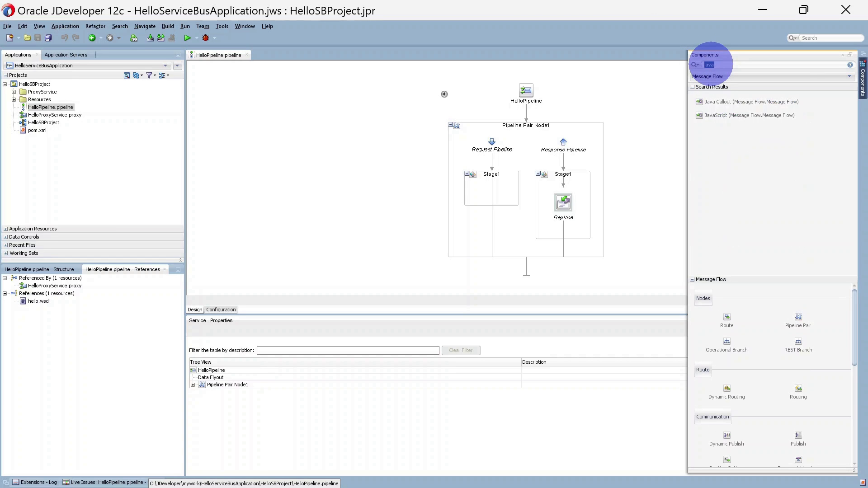
left_click_drag(729, 102, 494, 190)
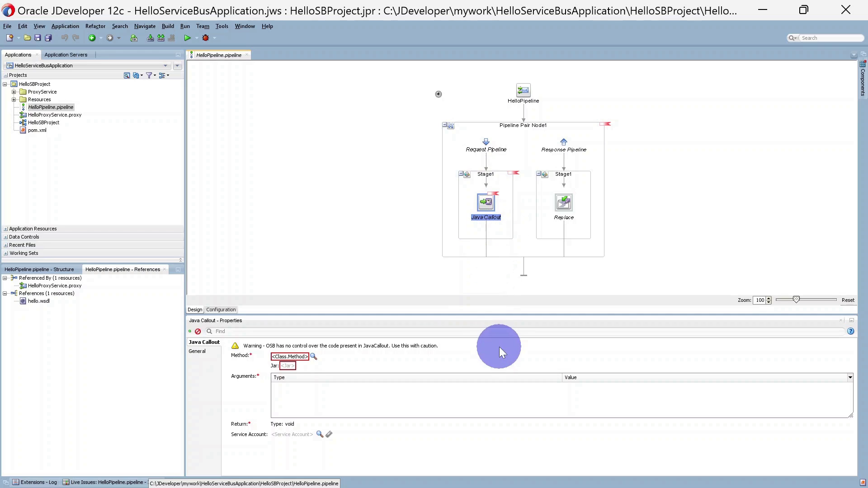
Import ThreadSleep.jar and choose ThreadSleep.threadSleepMethod as the callout's method
left_click(314, 358)
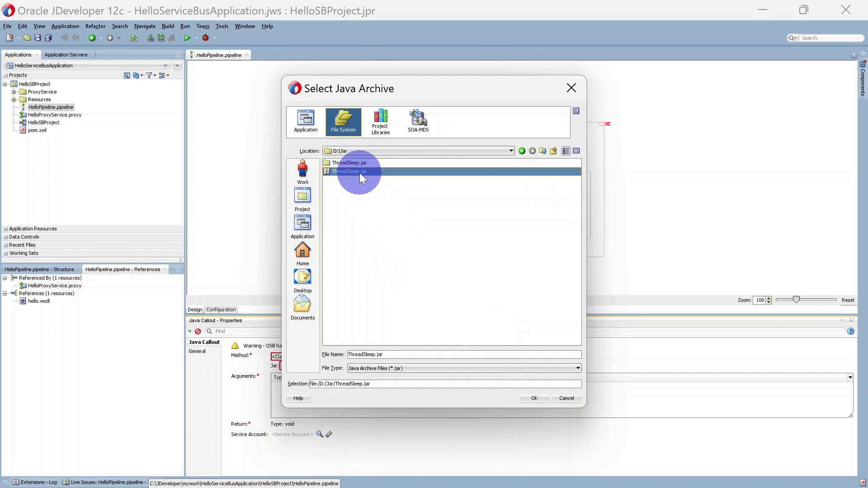
left_click(533, 400)
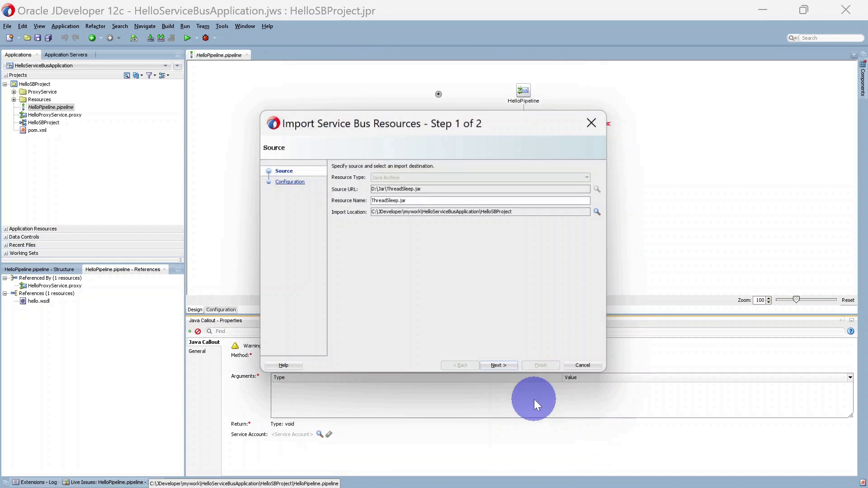
left_click(506, 368)
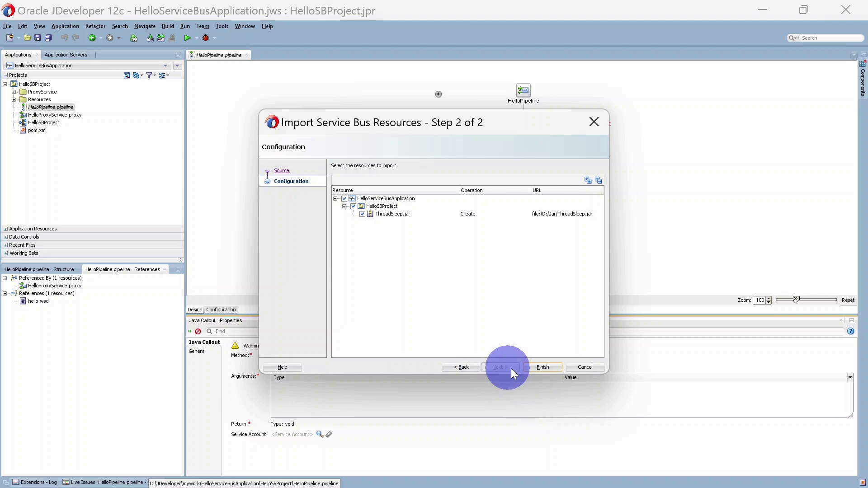
left_click(536, 366)
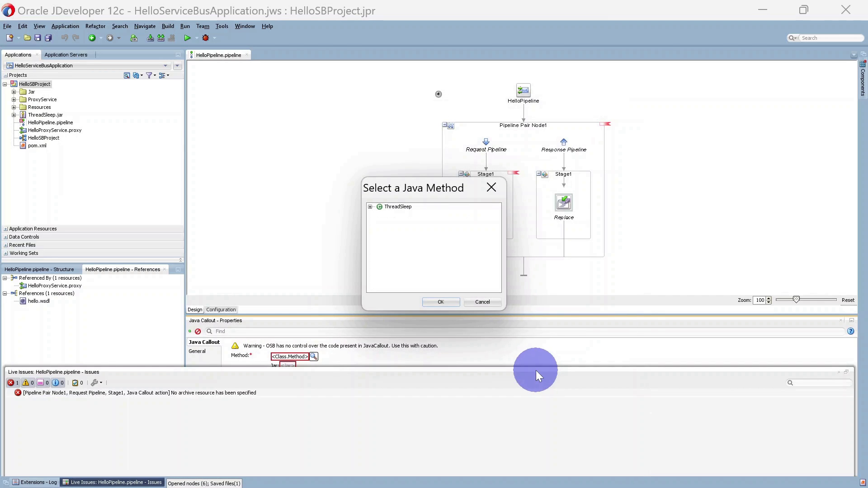
left_click(371, 207)
left_click(410, 215)
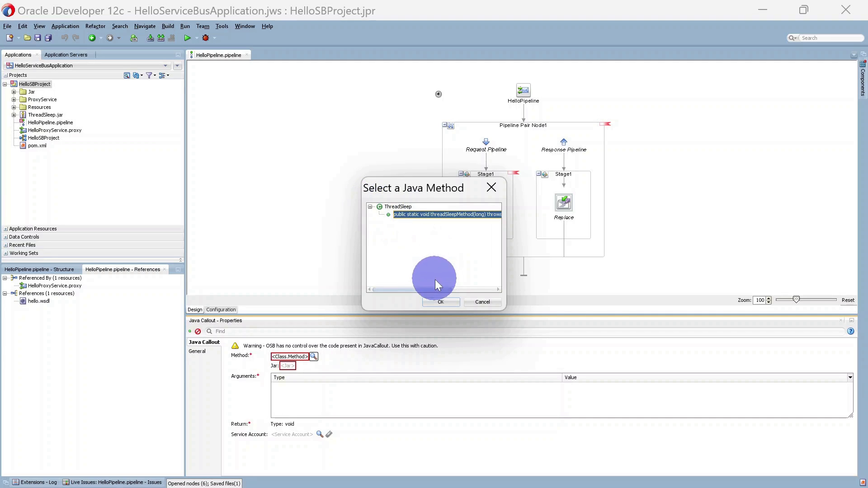
left_click(440, 302)
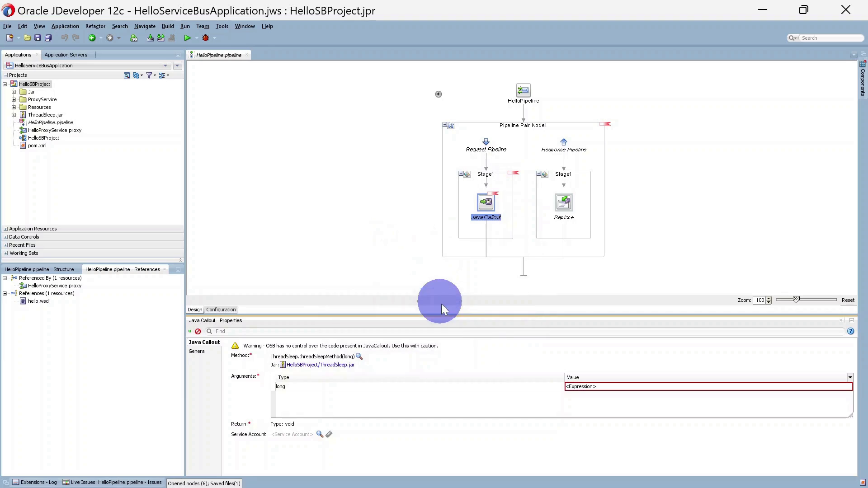
Set the method's long argument to 500000 with the XQuery Expression Builder
left_click(606, 386)
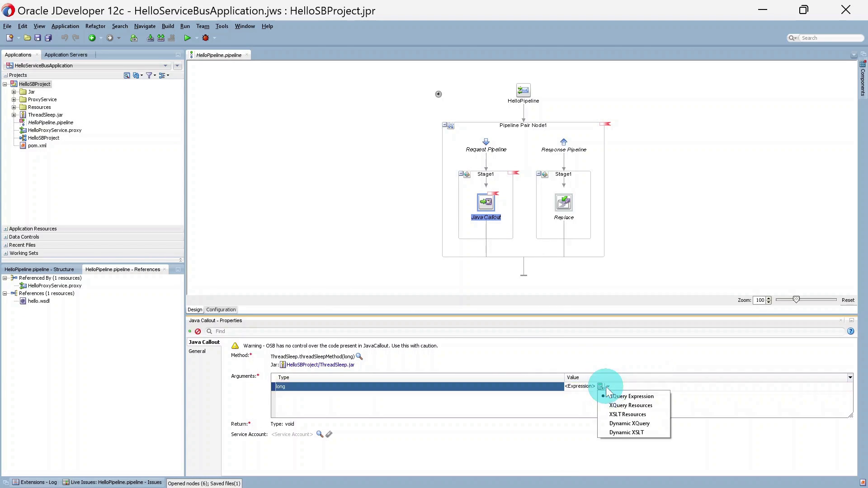
left_click(615, 394)
mouse_move(319, 186)
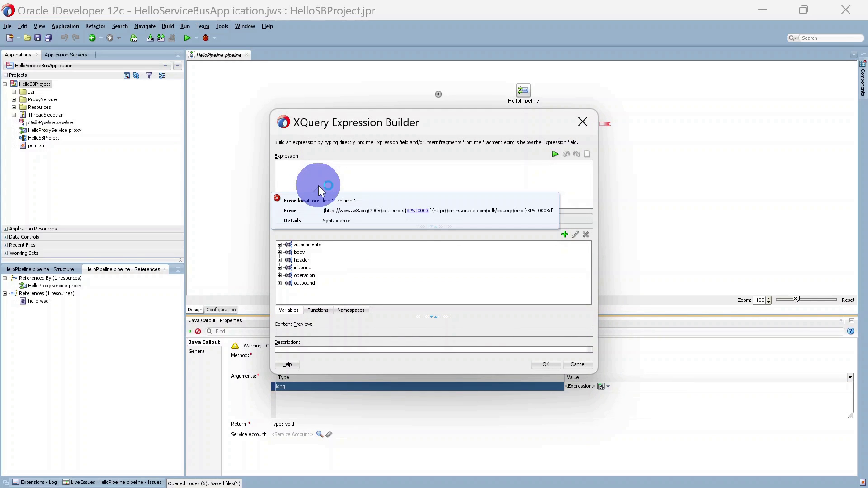
type("500000")
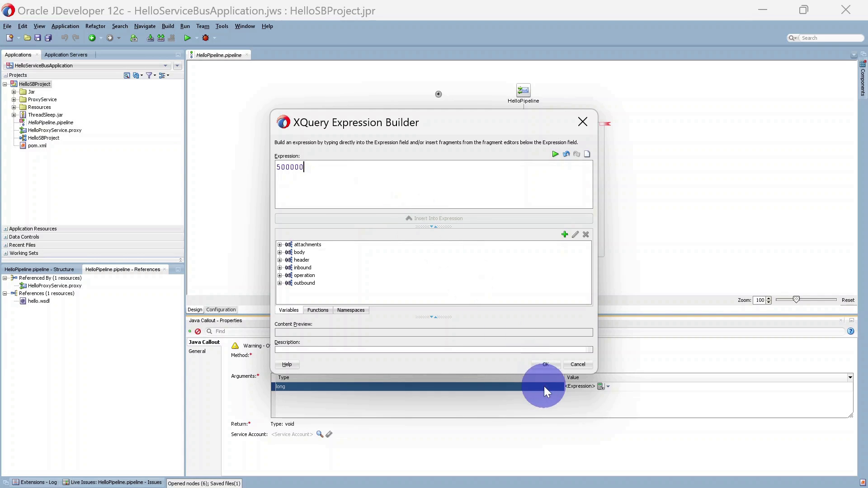
left_click(546, 365)
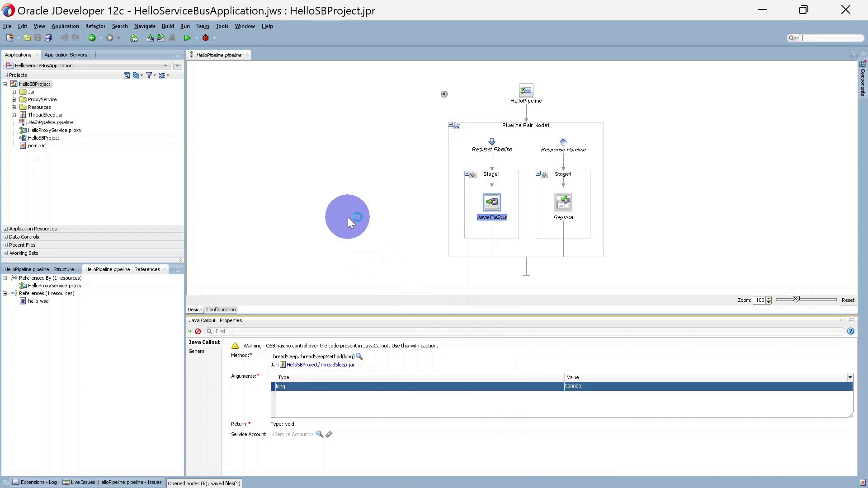
Deploy HelloSBProject to FMWDomain1, accepting the mismatch warning, and confirm 'Deployment finished'
left_click(338, 210)
right_click(40, 82)
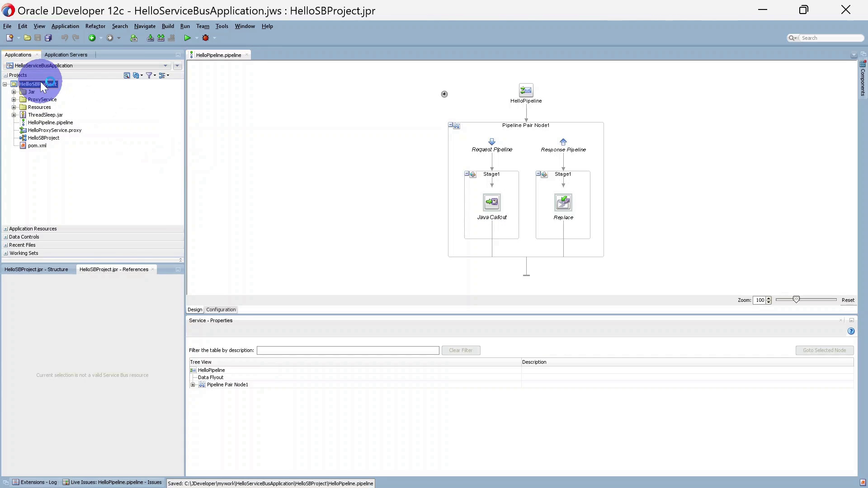
mouse_move(174, 179)
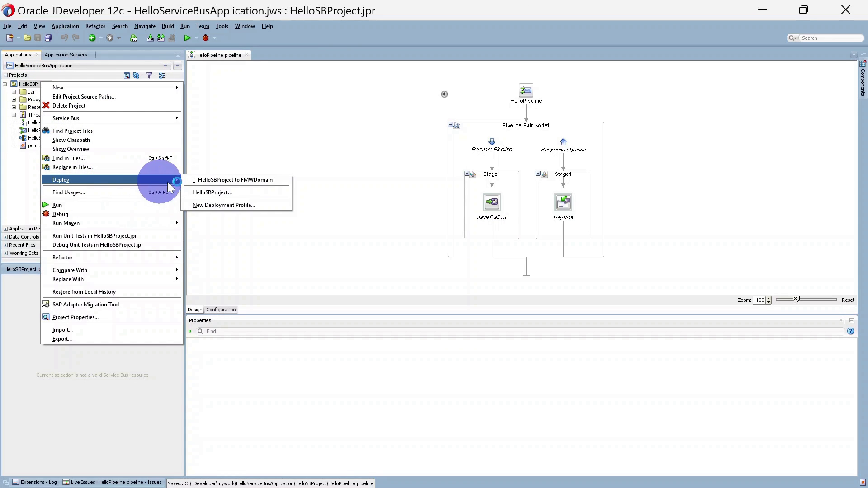
left_click(251, 180)
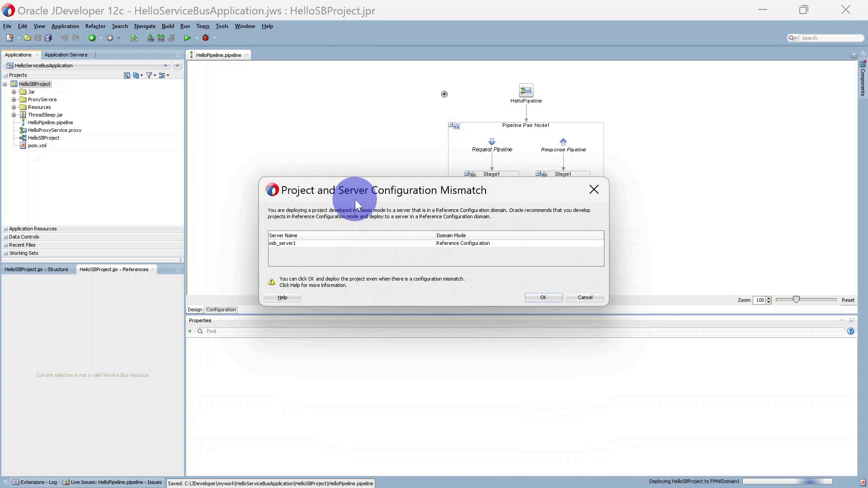
left_click(542, 297)
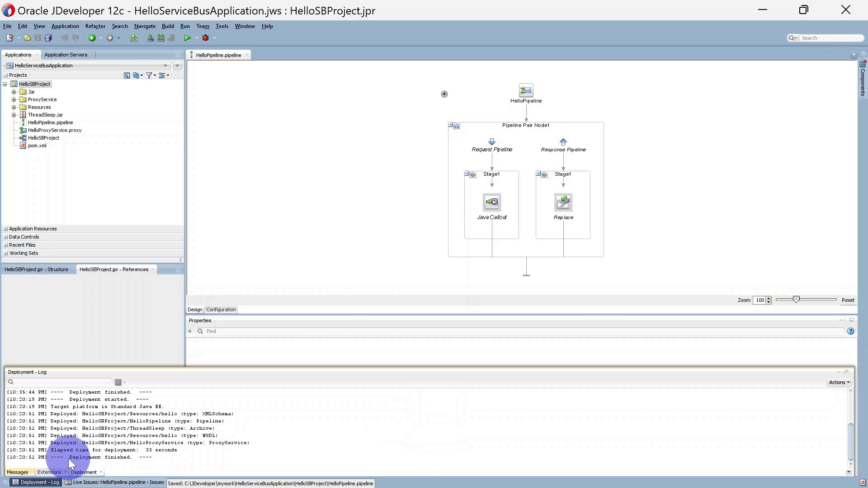
left_click_drag(69, 457, 132, 457)
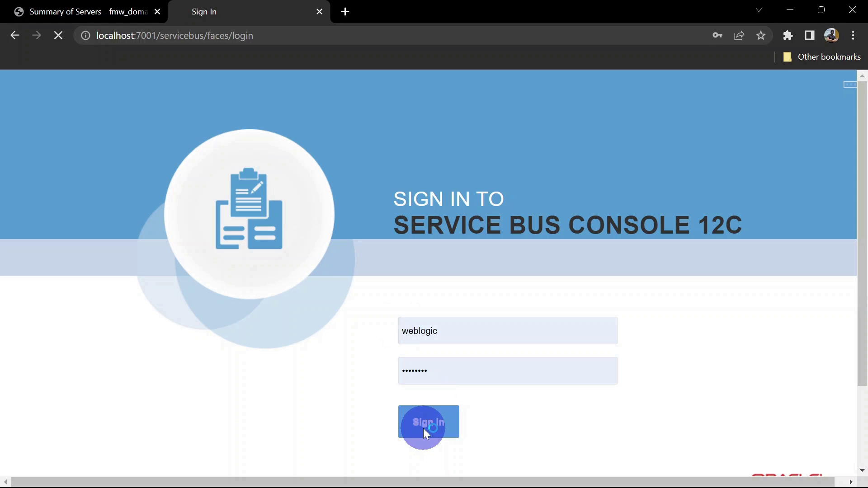
Sign in, open HelloPipeline's message flow, and inspect the request pipeline's Stage1
left_click(424, 425)
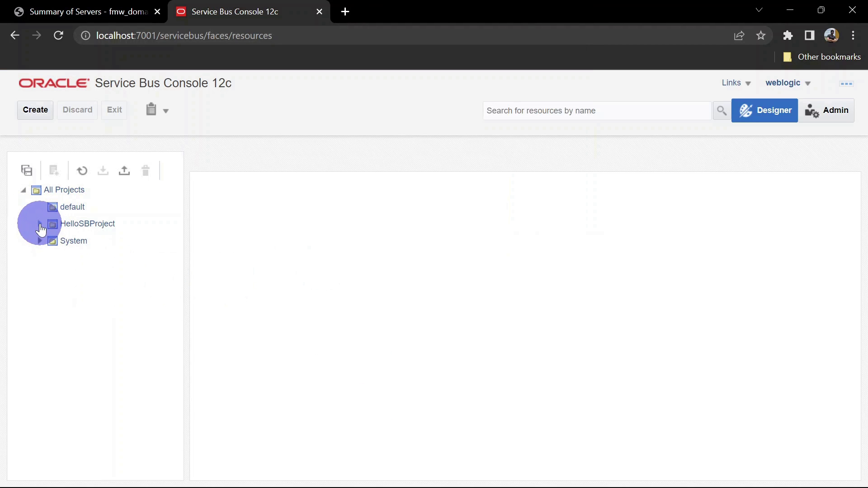
left_click(40, 228)
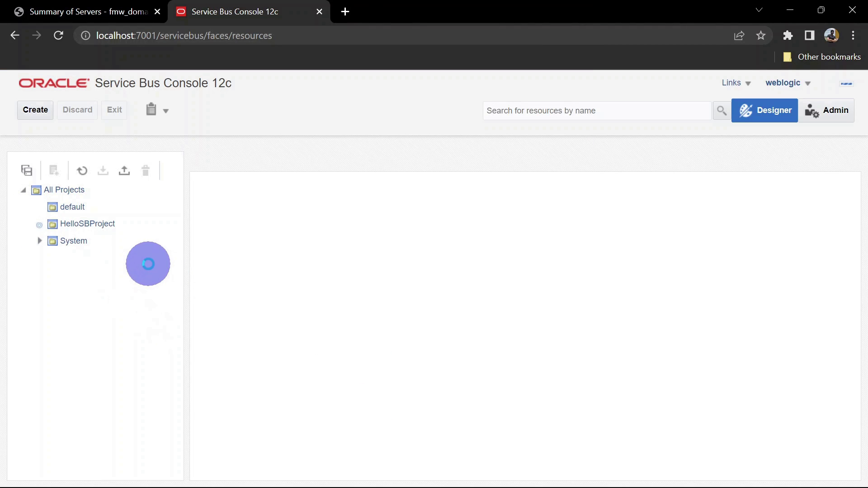
left_click(102, 257)
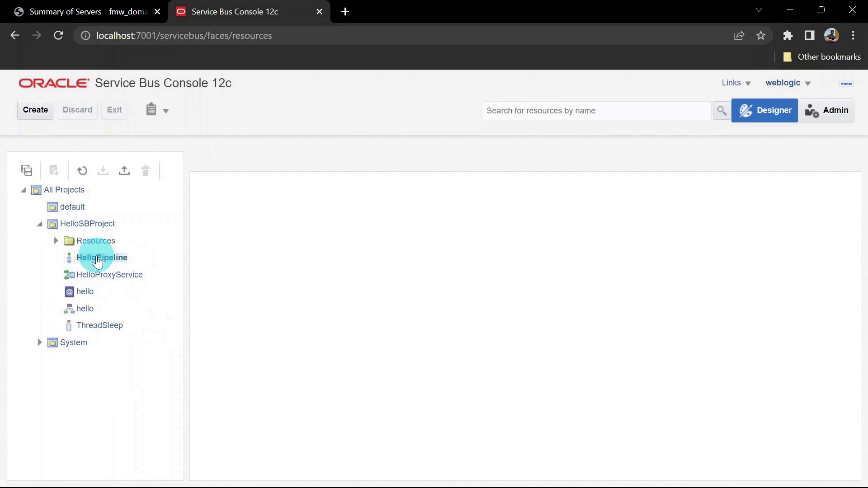
left_click(790, 194)
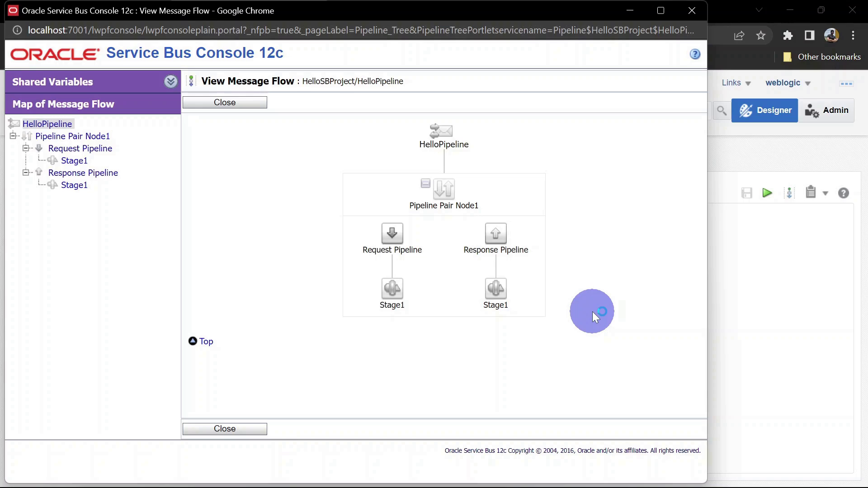
left_click(391, 292)
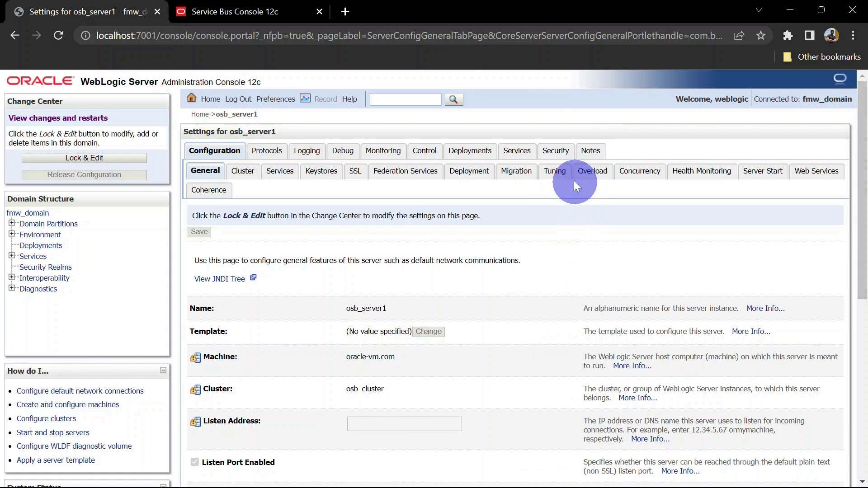
Under osb_server1 Tuning, change Stuck Thread Max Time to 10, save, and activate the change
left_click(563, 178)
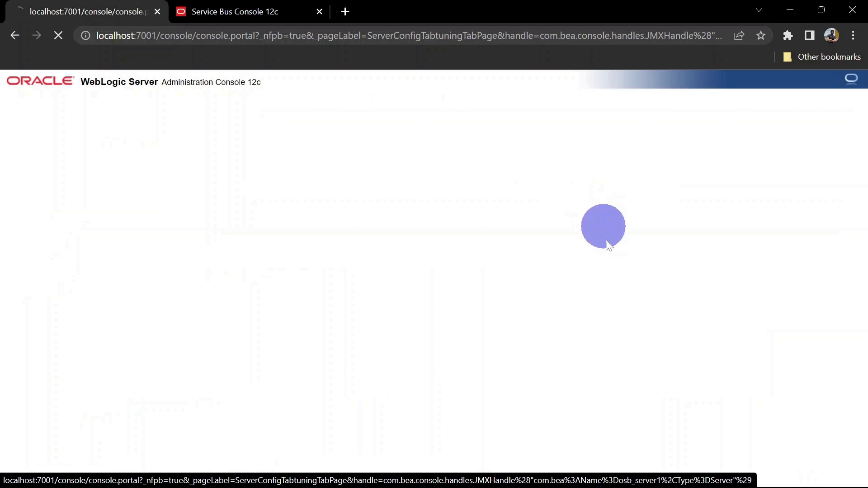
scroll(633, 283, "down", 1)
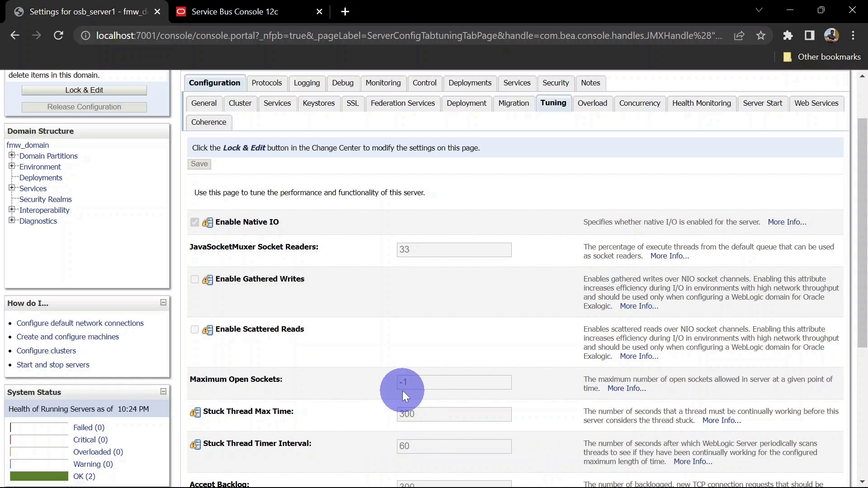
left_click(84, 90)
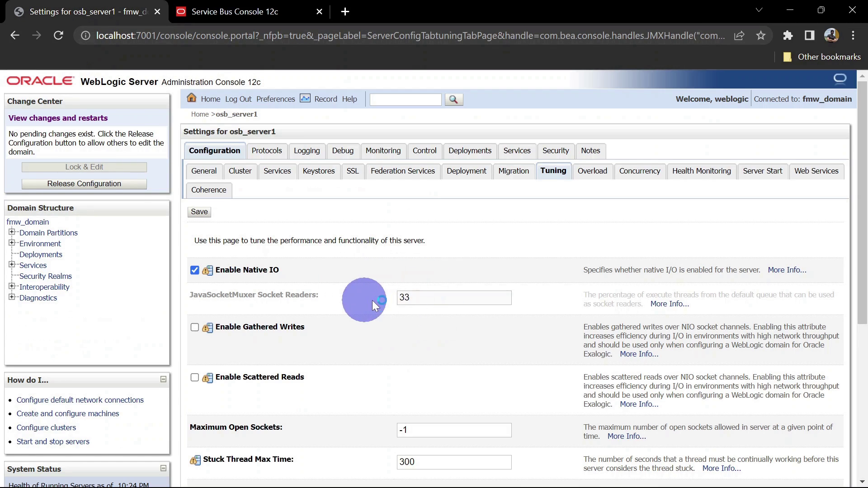
scroll(373, 301, "down", 3)
double_click(423, 326)
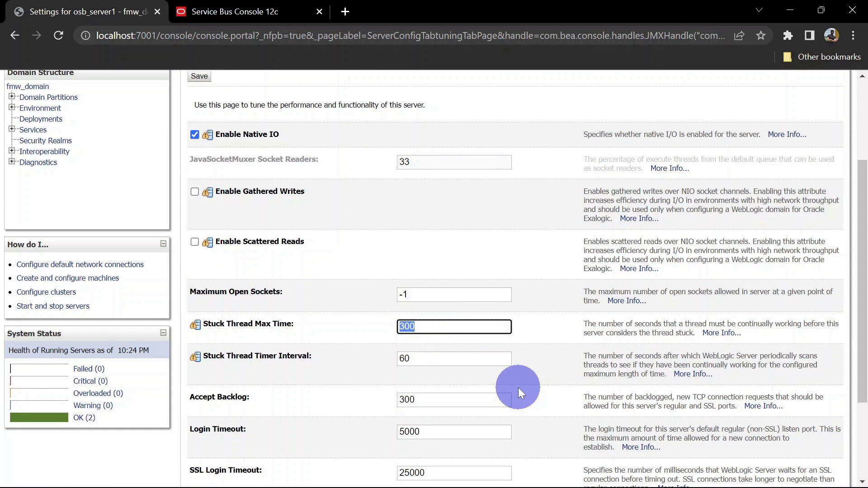
type("10")
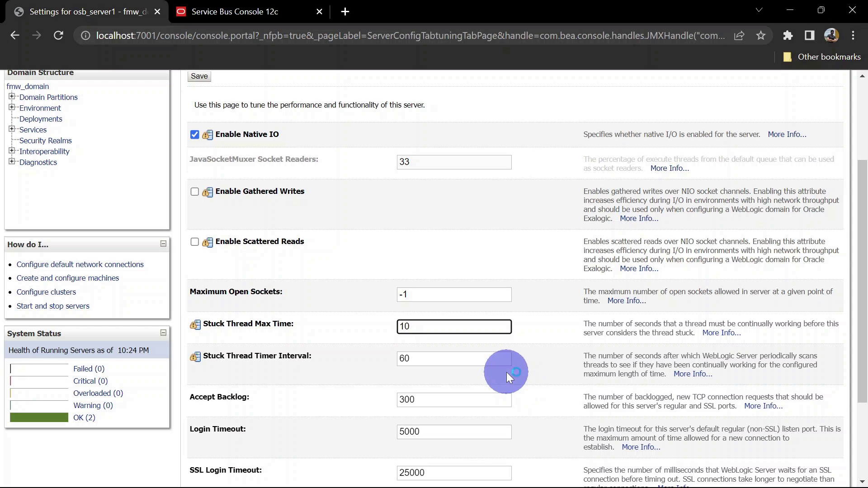
scroll(506, 373, "up", 3)
left_click(200, 214)
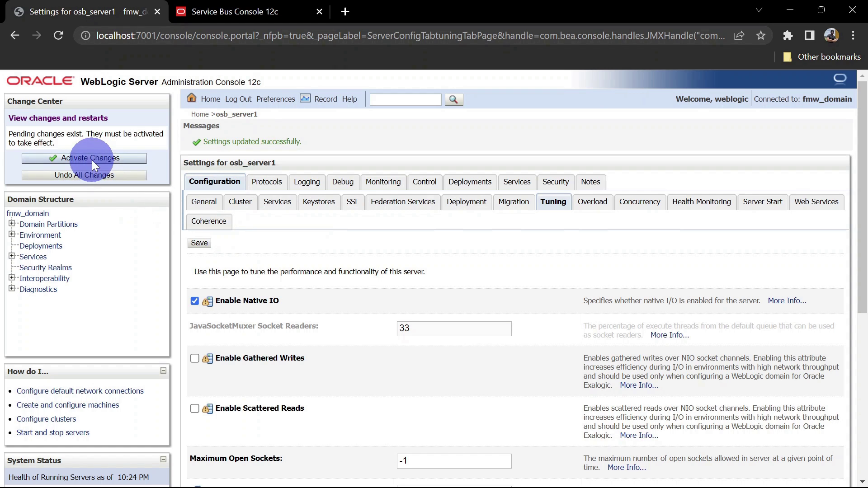
left_click(91, 159)
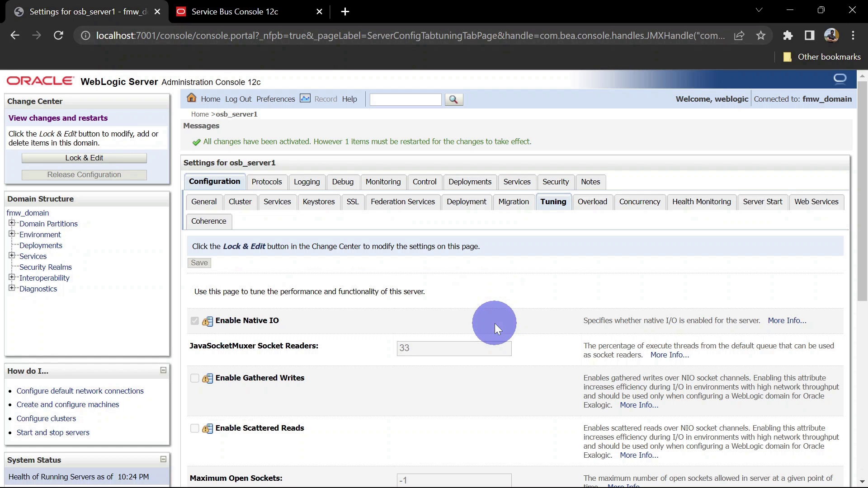
Restart osb_server1 from the Restart Checklist and confirm with Yes
left_click(63, 118)
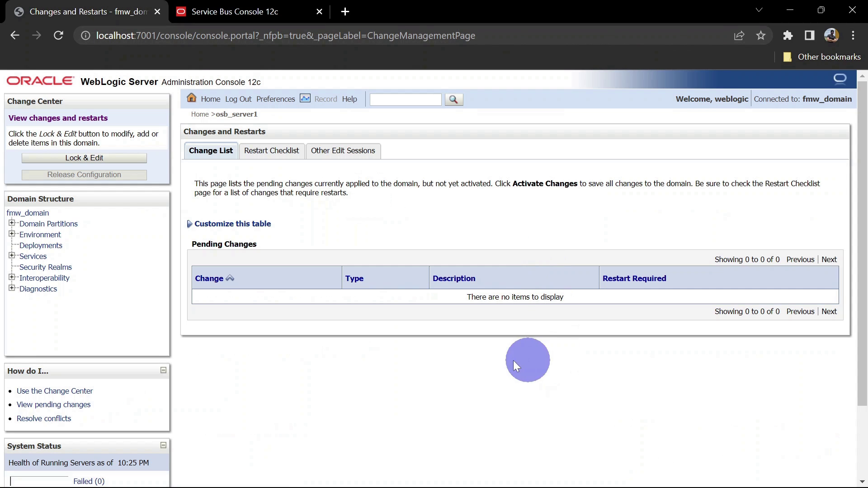
left_click(271, 158)
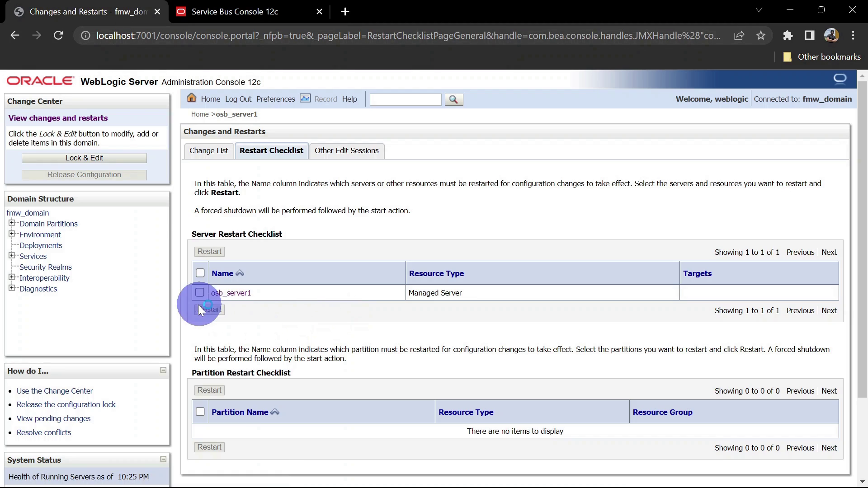
left_click(200, 293)
left_click(209, 310)
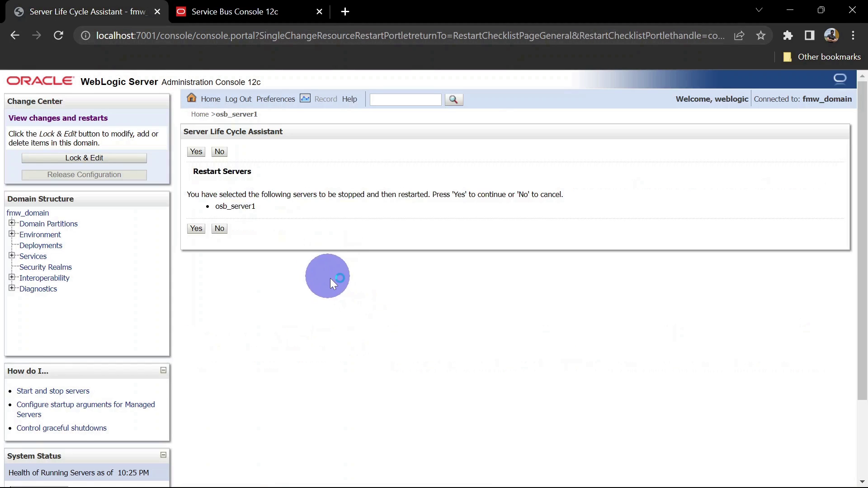
left_click(194, 227)
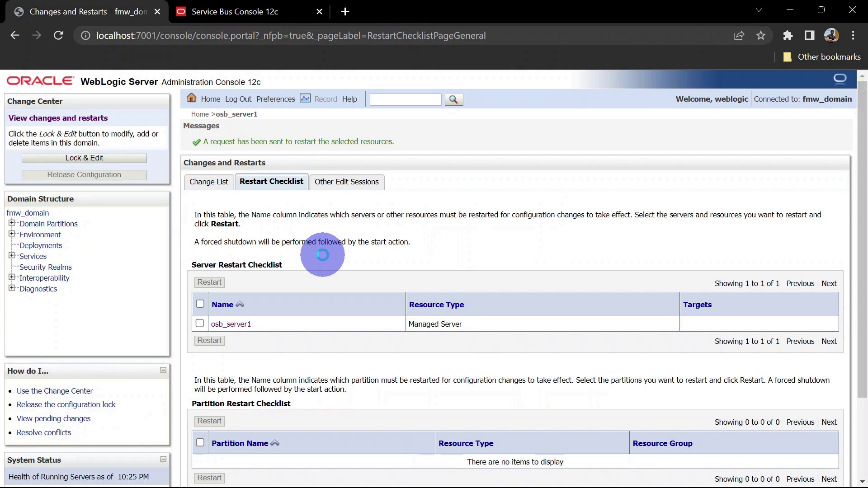
Monitor the Summary of Servers with auto-refresh until osb_server1 is RUNNING
left_click(12, 234)
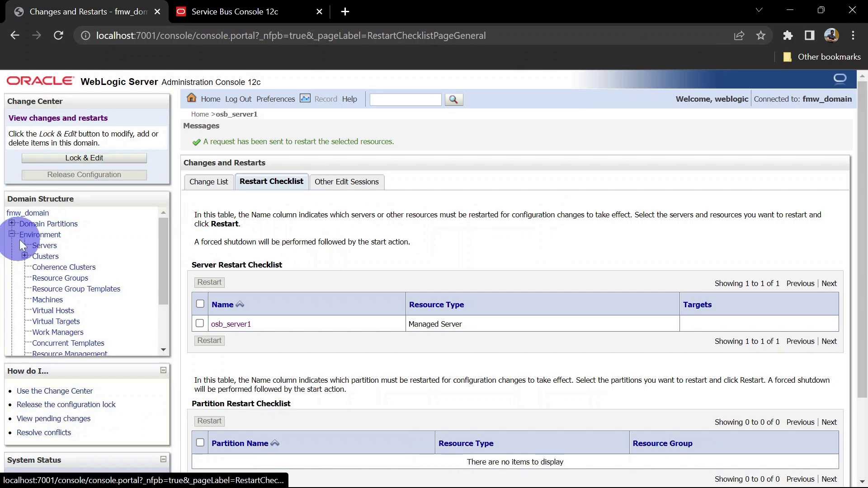
left_click(44, 245)
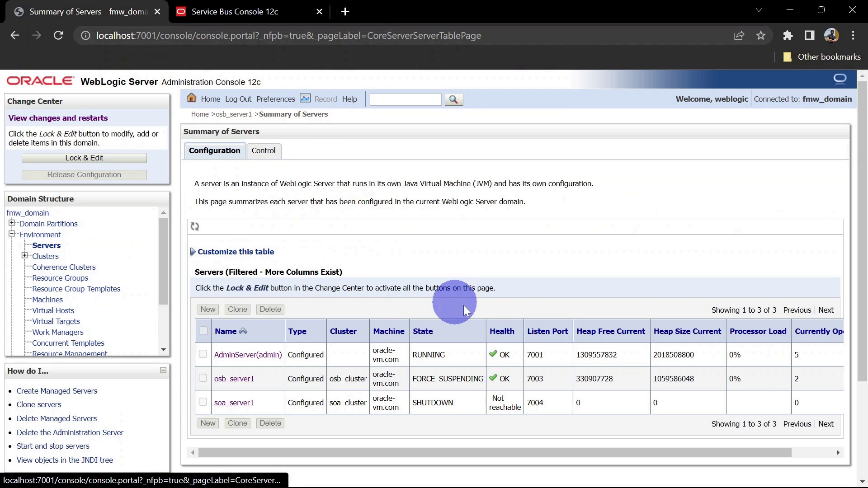
left_click(191, 230)
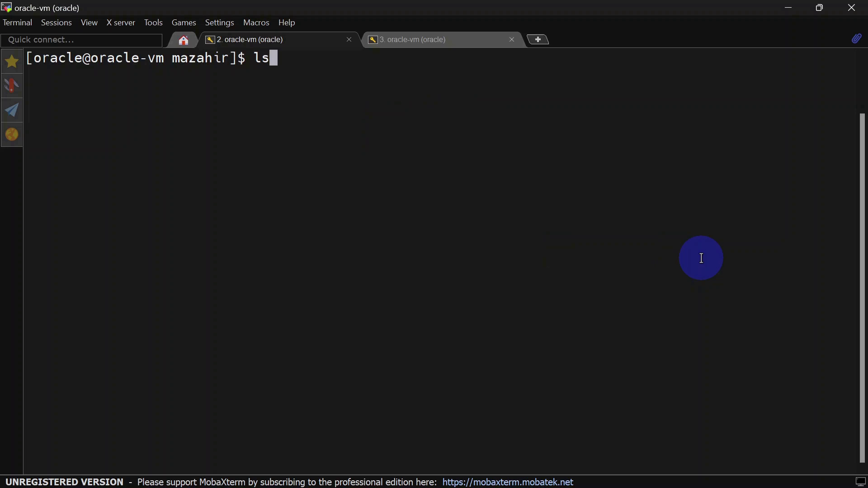
List the directory with ls -lrth and print the contents of callendpoint.sh
type("-lrth")
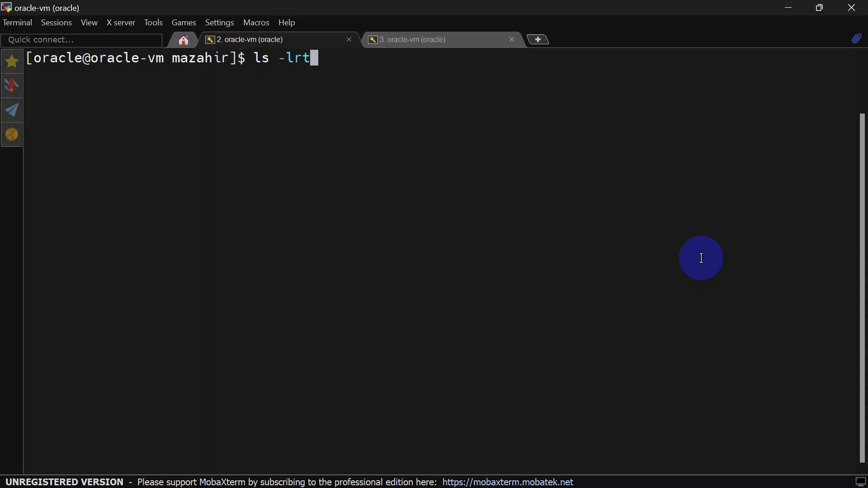
key("Return")
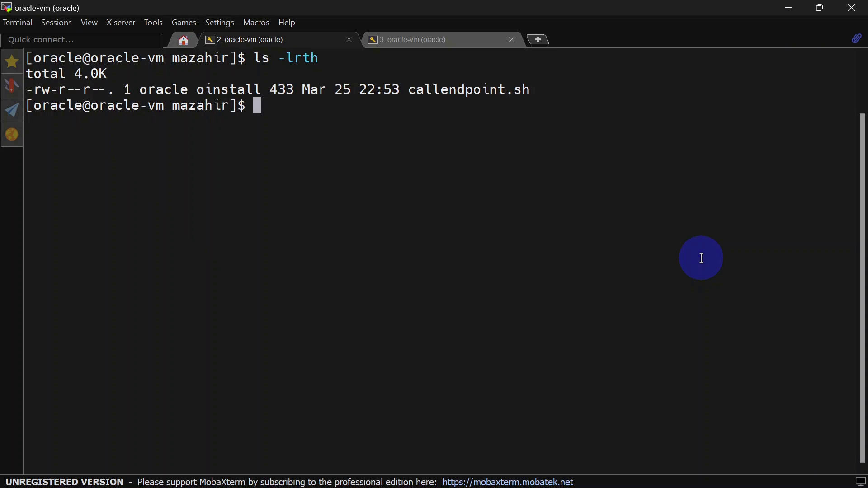
double_click(435, 90)
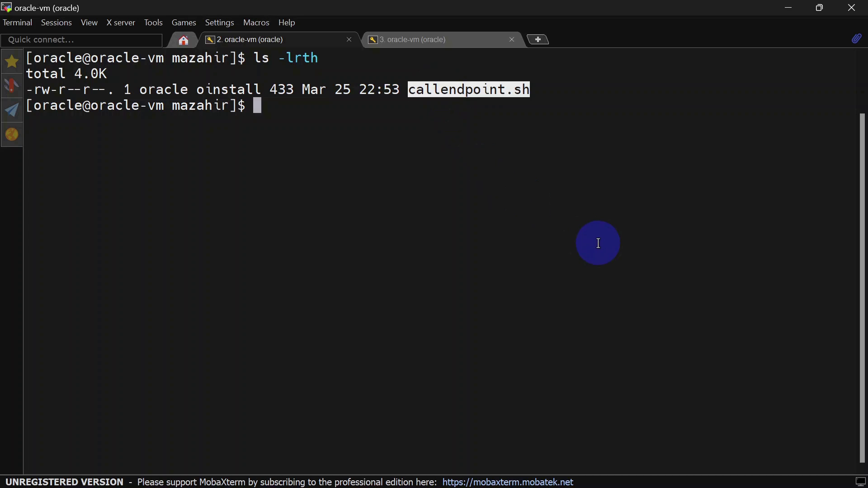
type("cat")
right_click(600, 264)
key("Return")
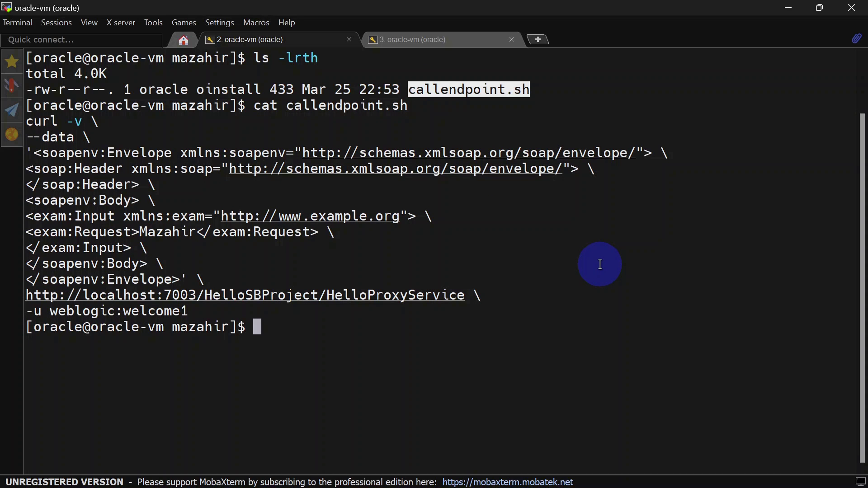
Point out the script's curl command, the request value in the payload and the credentials
left_click_drag(28, 123, 90, 122)
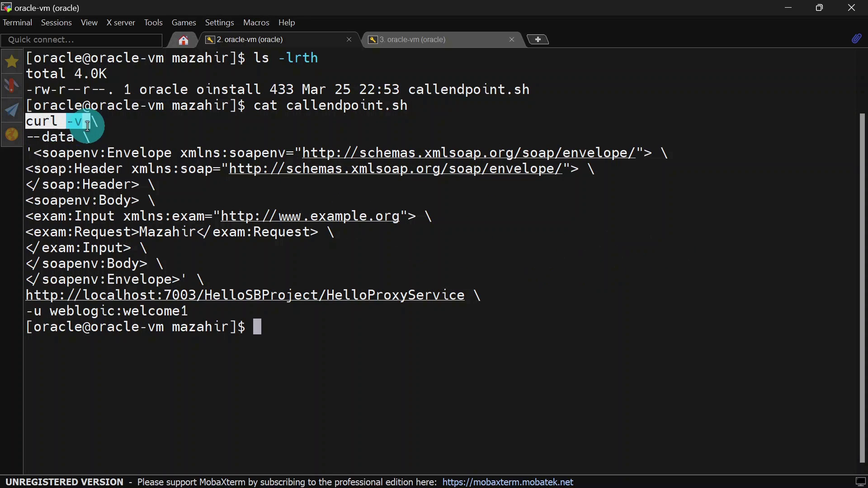
left_click_drag(141, 232, 213, 232)
left_click_drag(51, 311, 186, 311)
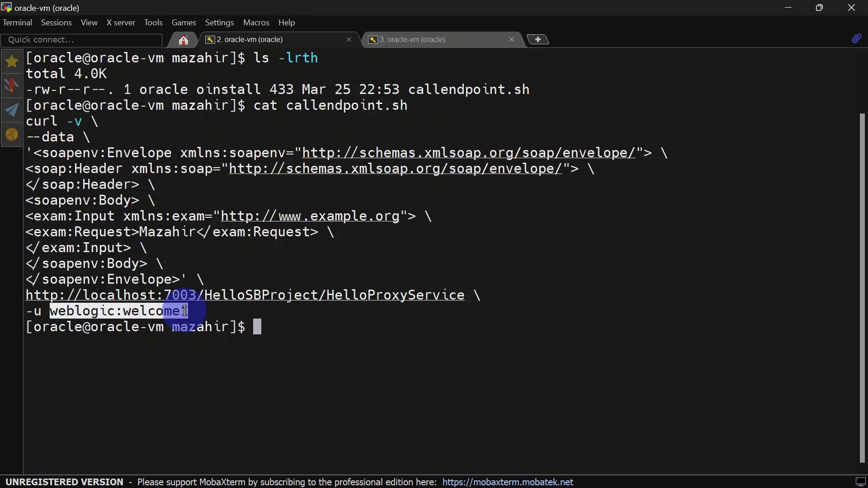
left_click(436, 345)
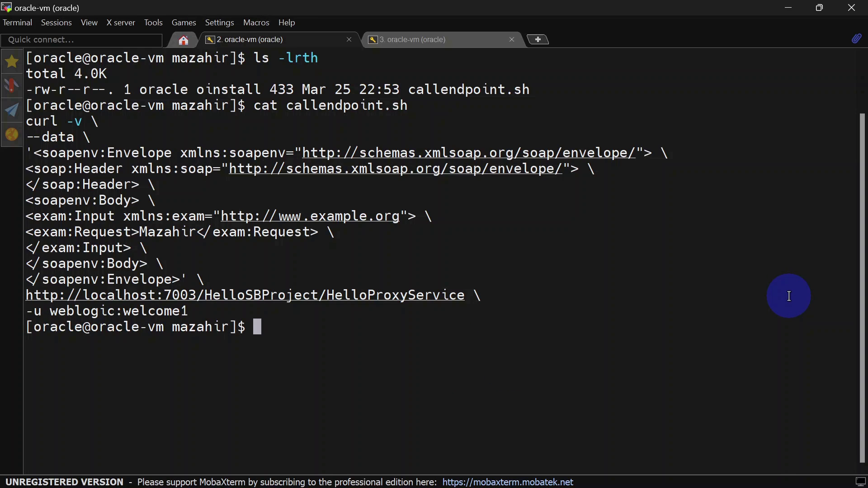
Recall and run 'watch -n 300 sh callendpoint.sh' to call HelloProxyService every 300 seconds
key("Up")
key("Home")
key("Right")
key("Right")
key("Right")
key("Right")
key("Right")
key("Right")
key("Right")
key("Right")
key("Right")
key("Right")
key("Right")
key("Right")
key("Right")
key("Right")
key("Right")
key("Right")
key("Right")
key("Right")
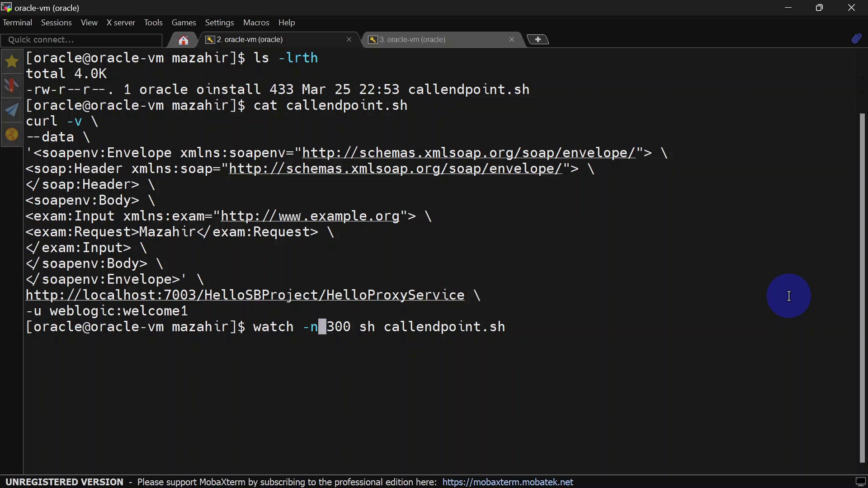
left_click_drag(257, 329, 286, 326)
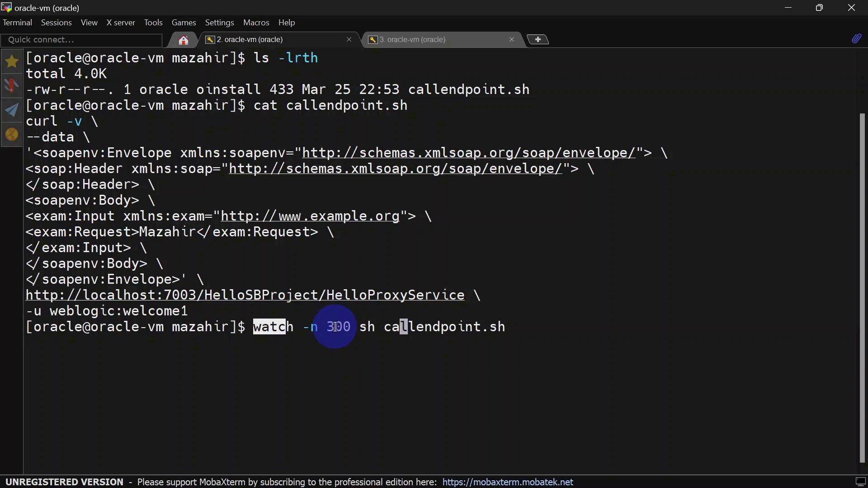
left_click(338, 326)
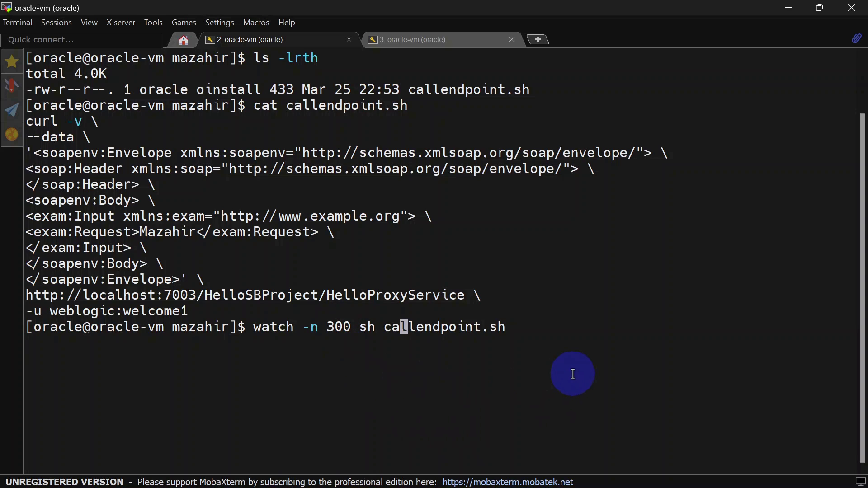
key("Return")
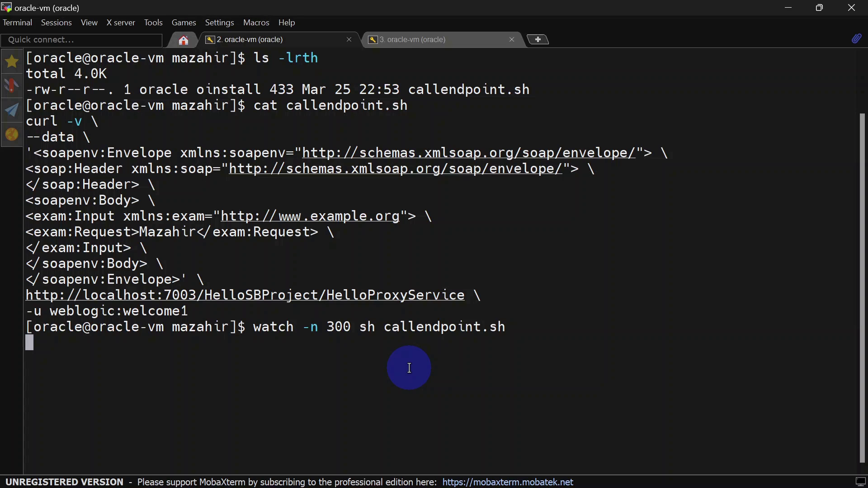
Return to the WebLogic Summary of Servers page to see osb_server1's Warning health
key("alt+Tab")
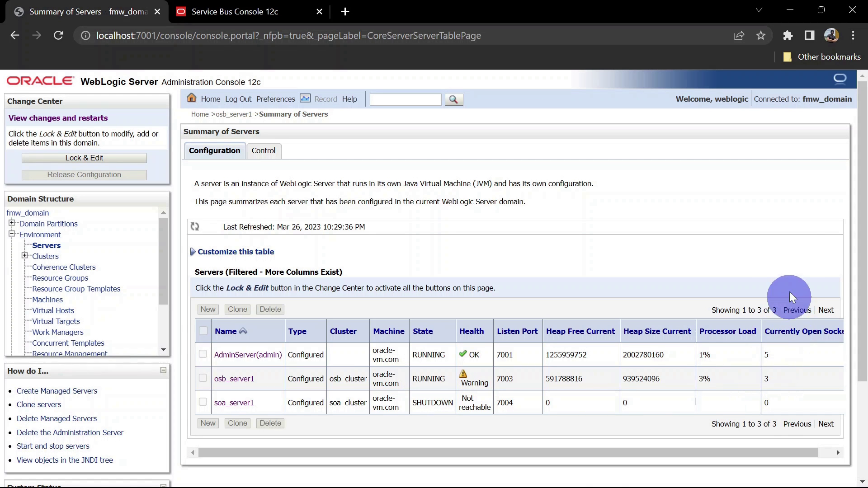